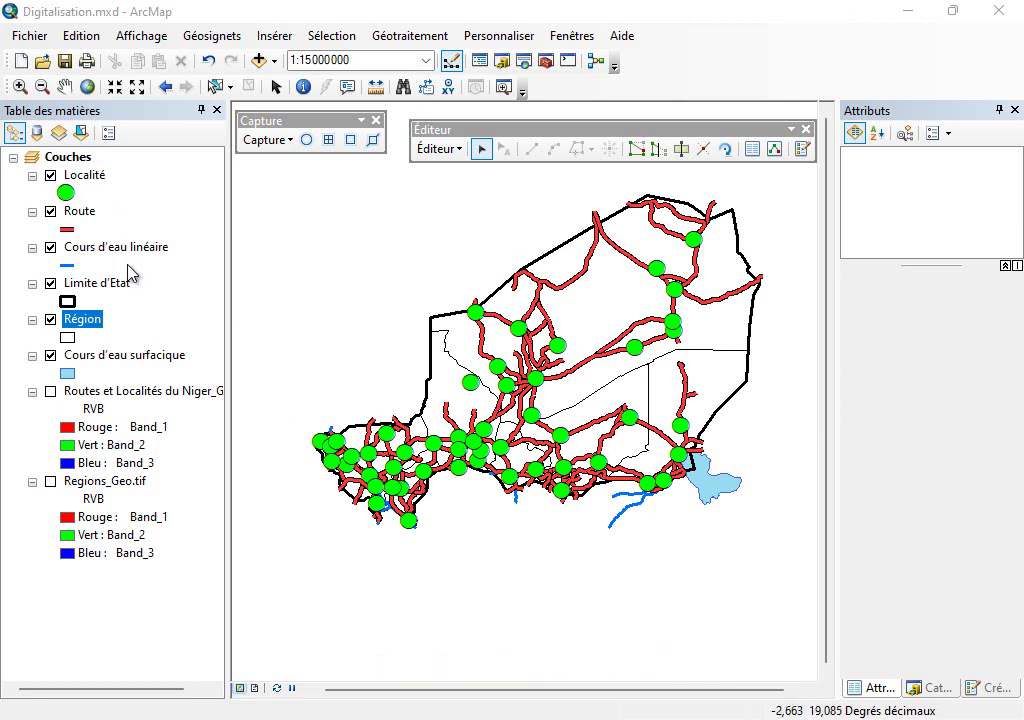
Open the attribute tables of the Région and Limite d'Etat layers and review their area and population fields.
right_click(95, 322)
left_click(150, 343)
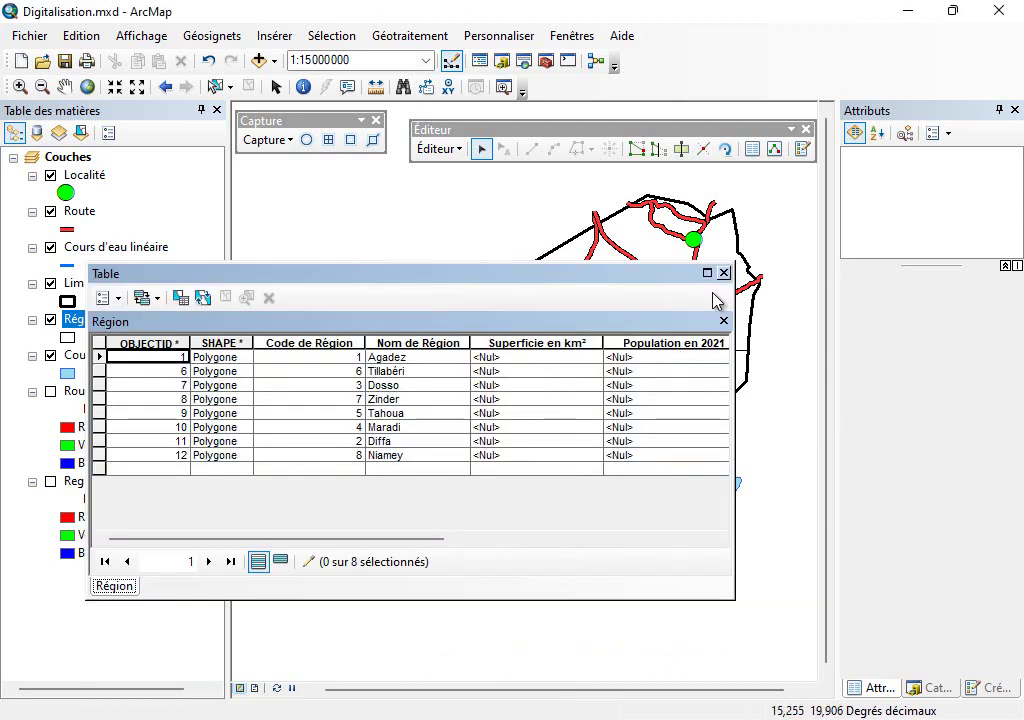
left_click_drag(587, 274, 863, 258)
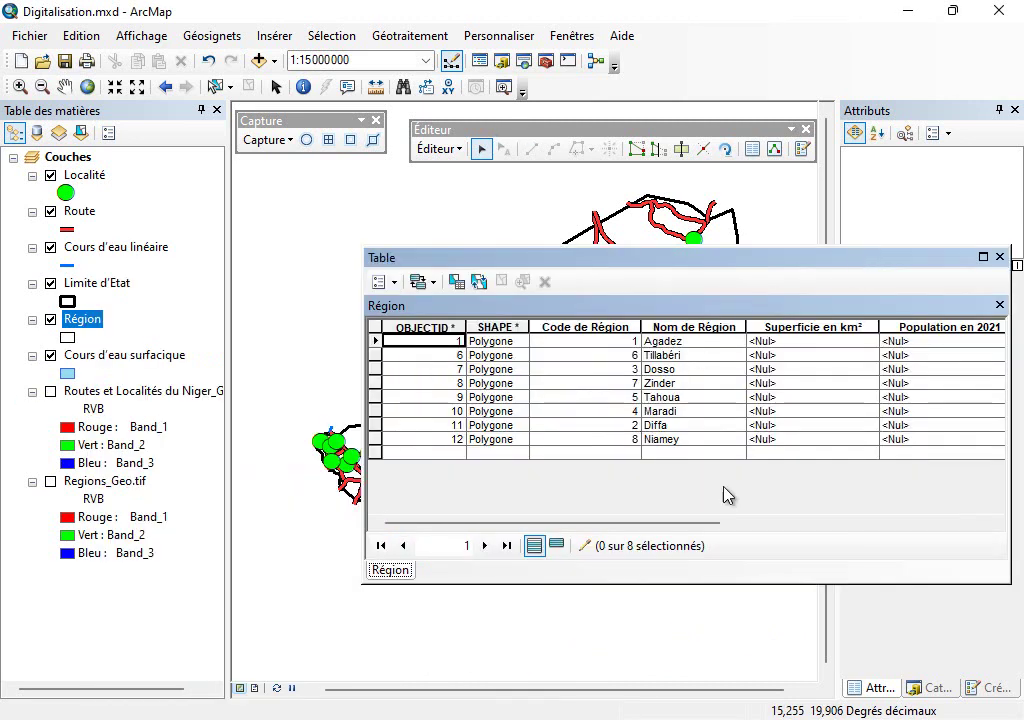
left_click_drag(647, 522, 777, 522)
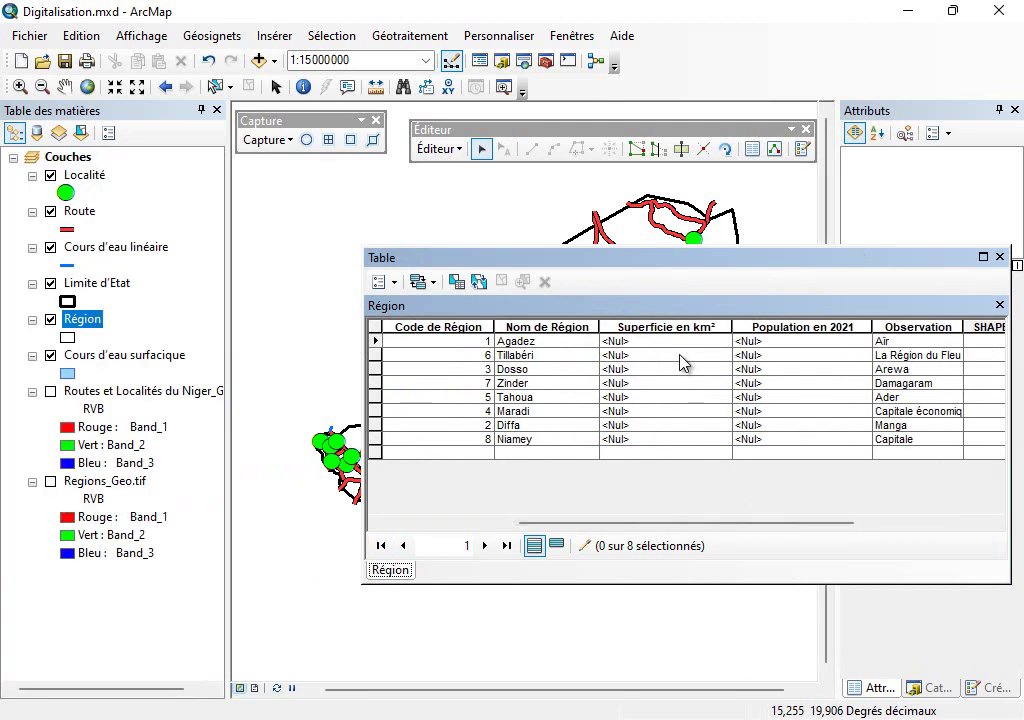
right_click(100, 284)
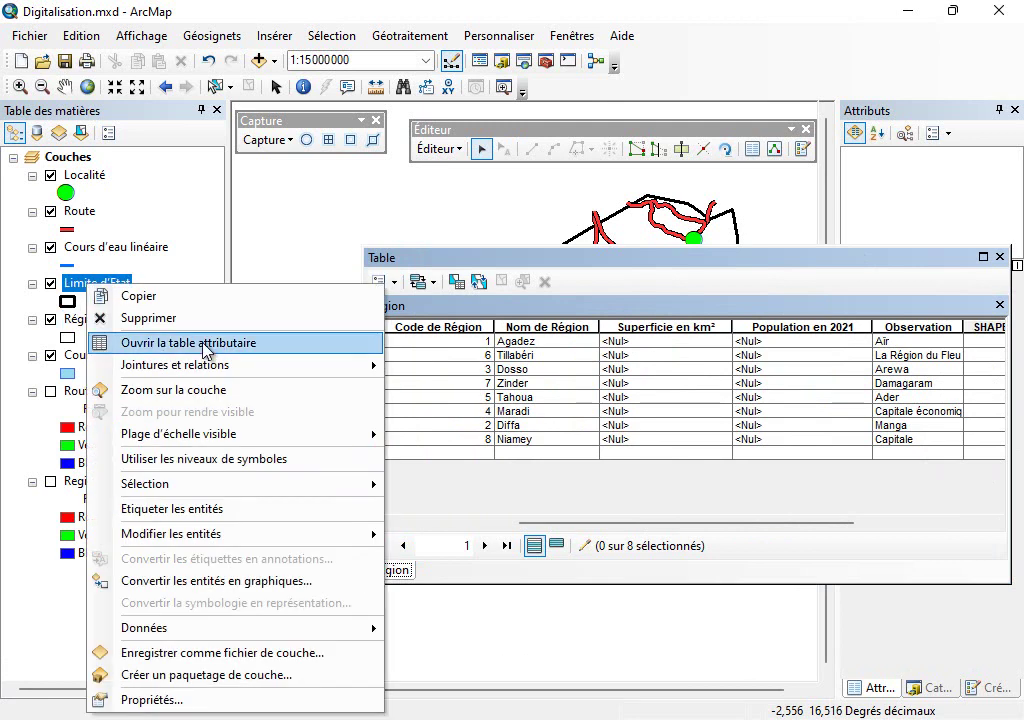
left_click(206, 350)
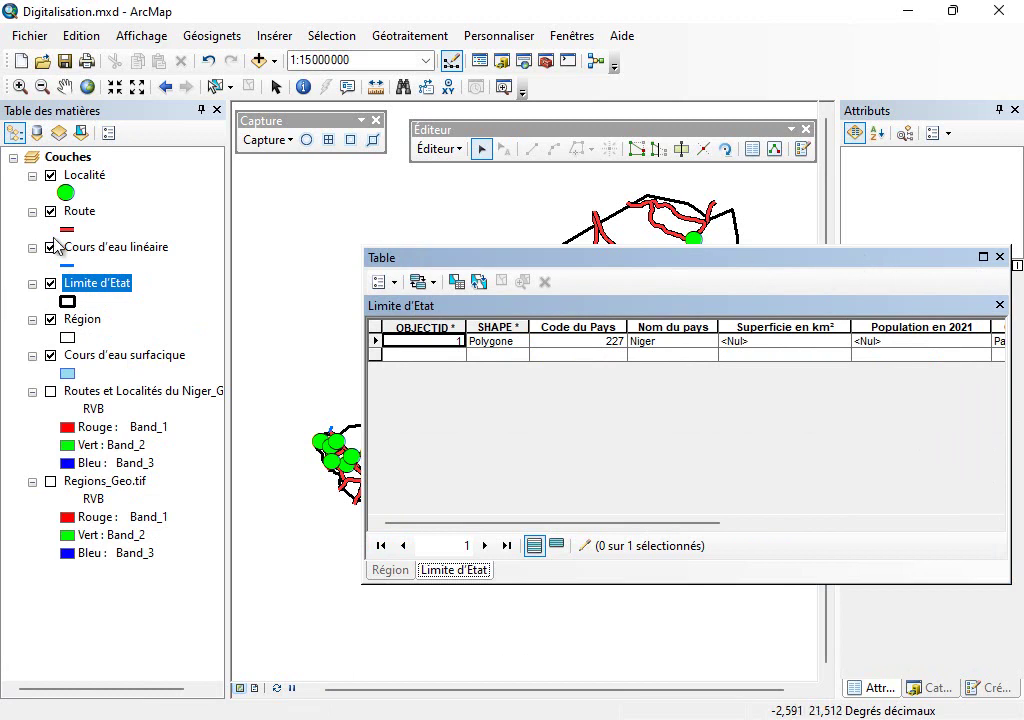
Open the Route layer's attribute table, review the fields through Longueur du tronçon, and close the table window.
right_click(77, 212)
left_click(156, 278)
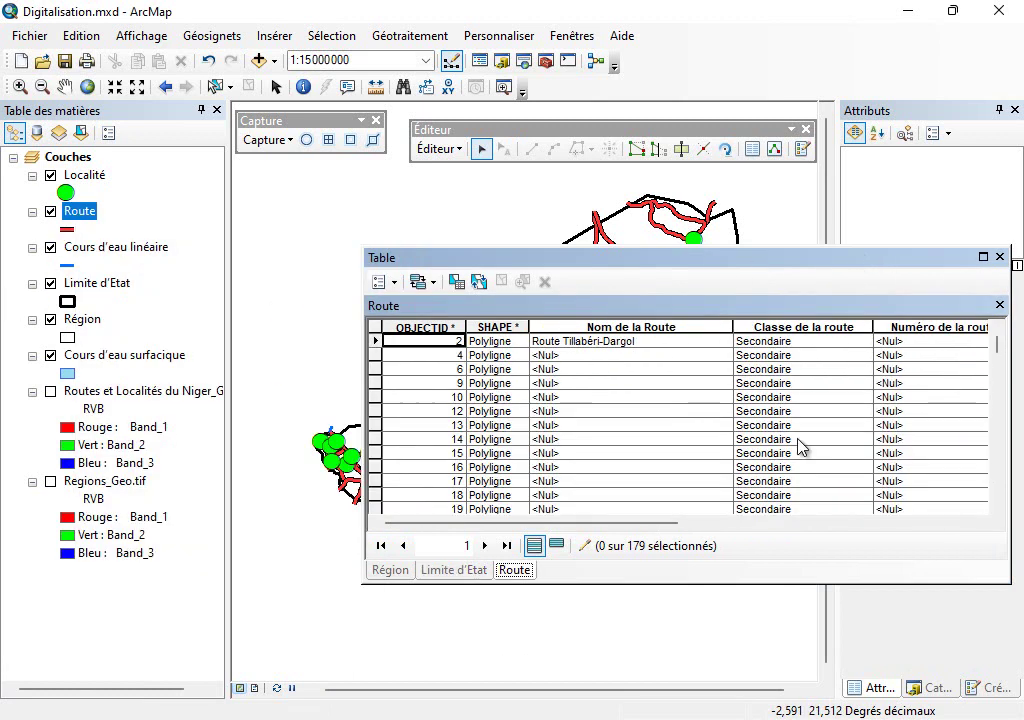
left_click_drag(672, 530, 834, 539)
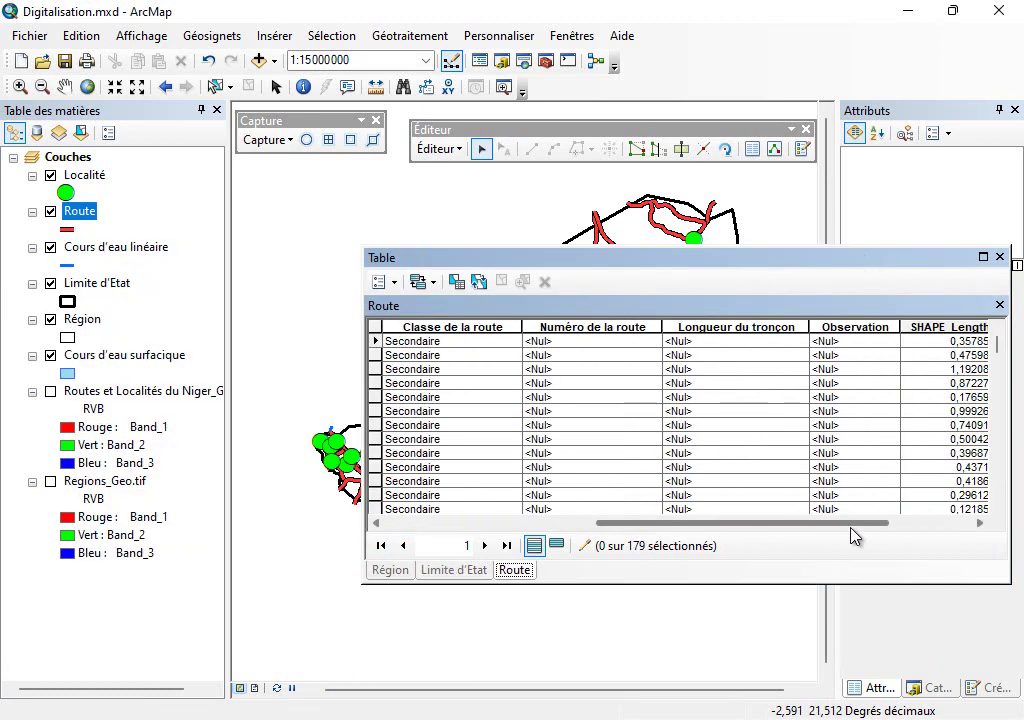
left_click(999, 257)
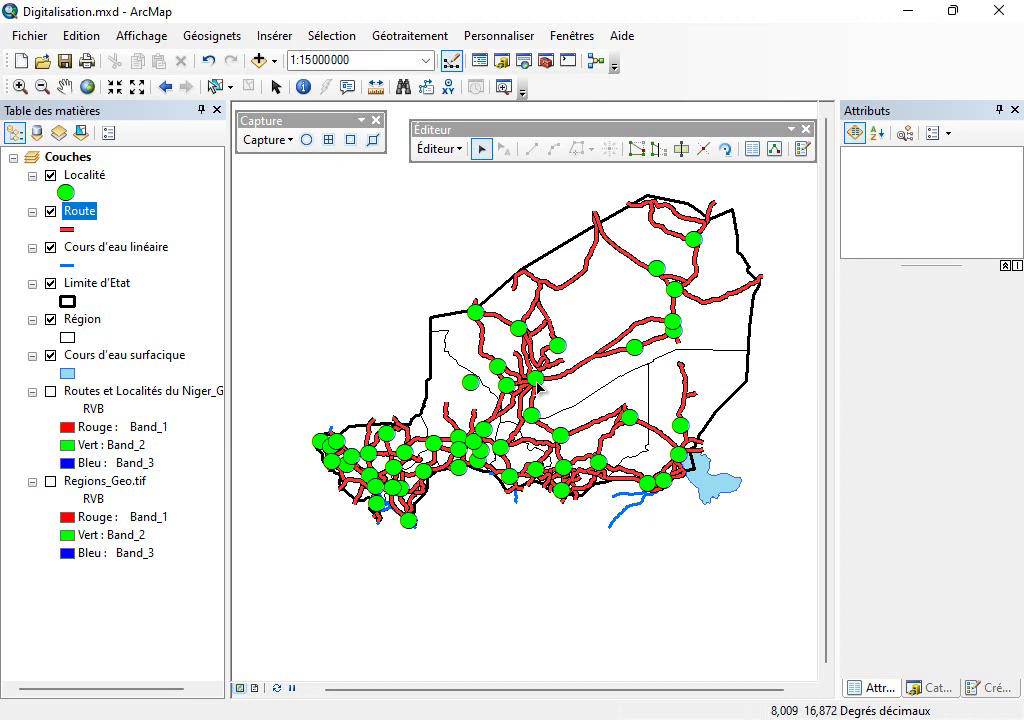
View the full map extent and check the coordinate system of the Couches data frame.
left_click(87, 86)
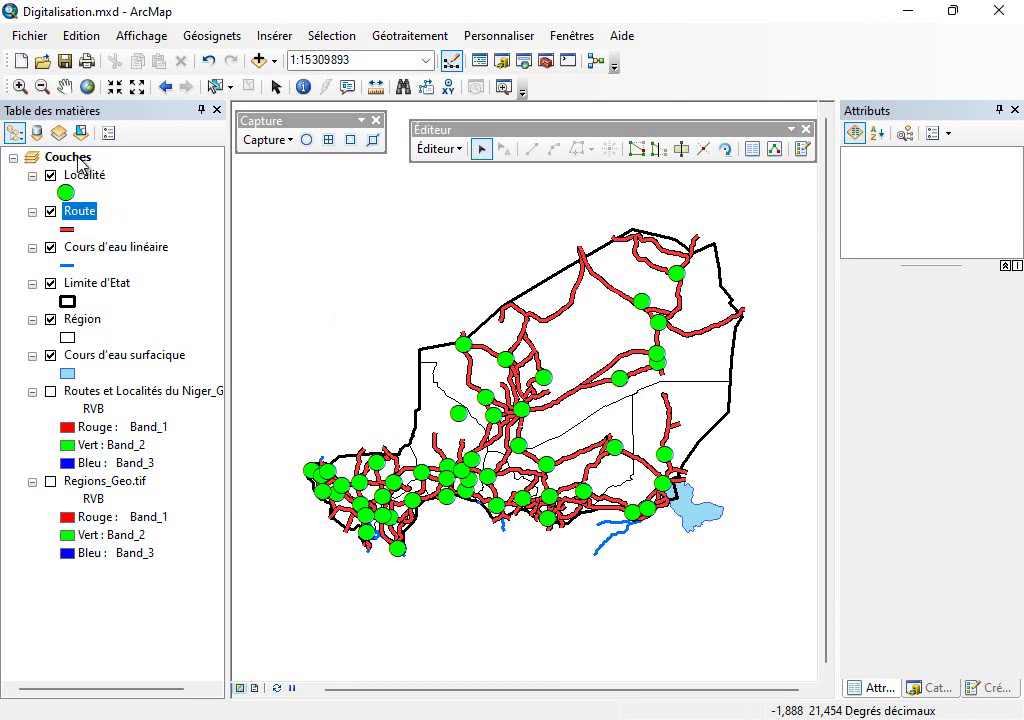
left_click(76, 158)
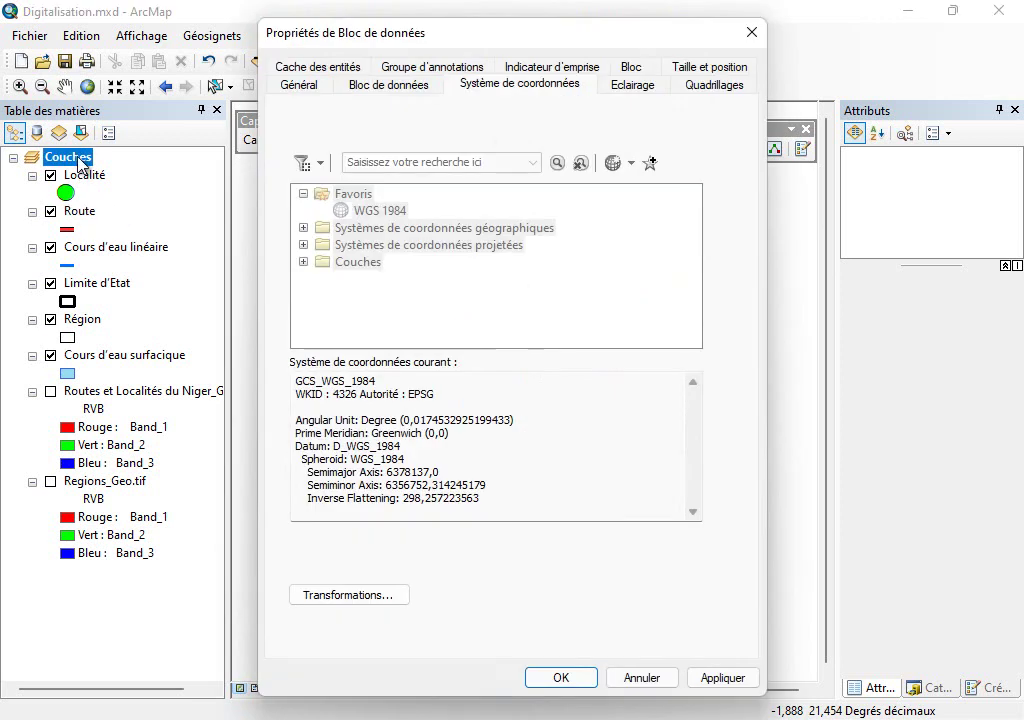
left_click(752, 33)
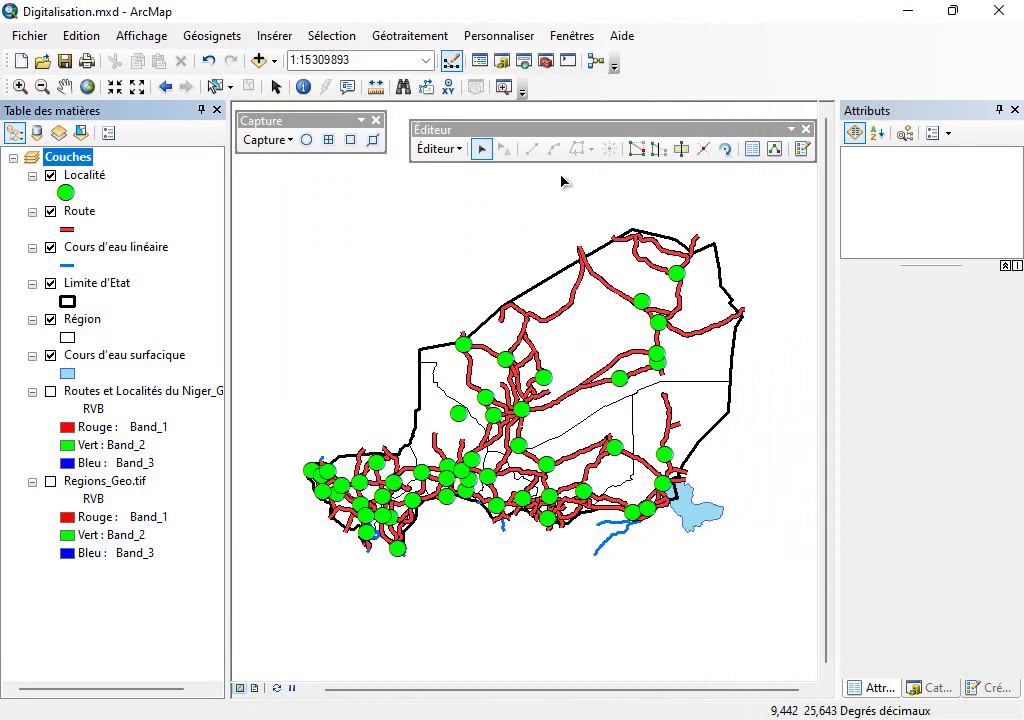
End the edit session and search for code 32632 in the Couches data frame's coordinate systems, choosing WGS 1984 UTM Zone 32N.
left_click(442, 149)
left_click(474, 193)
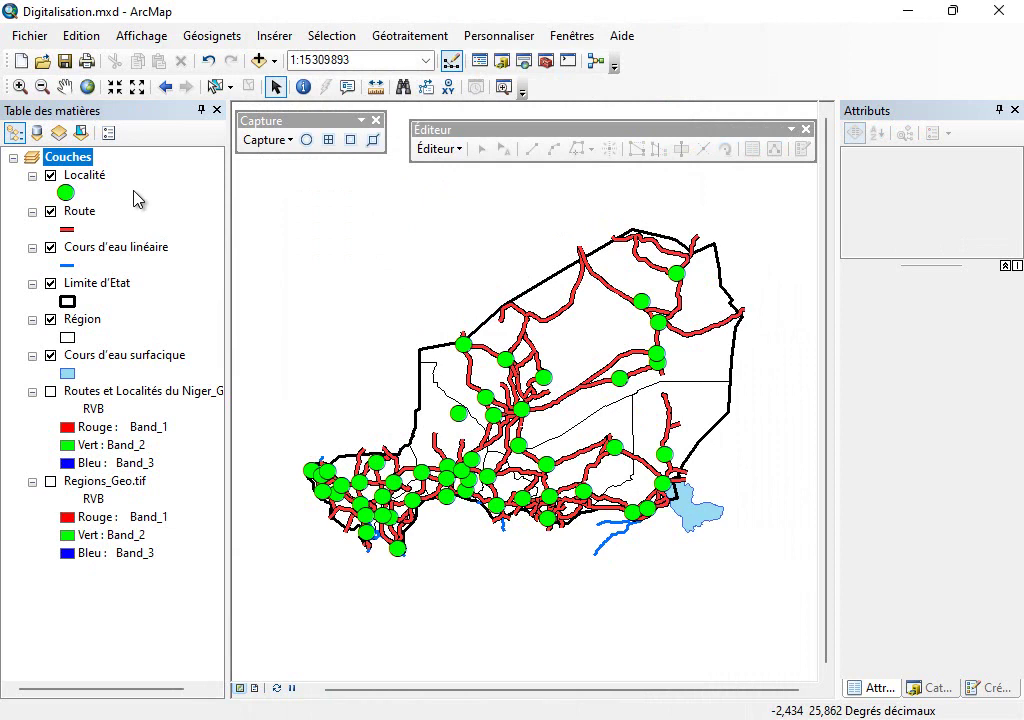
double_click(78, 157)
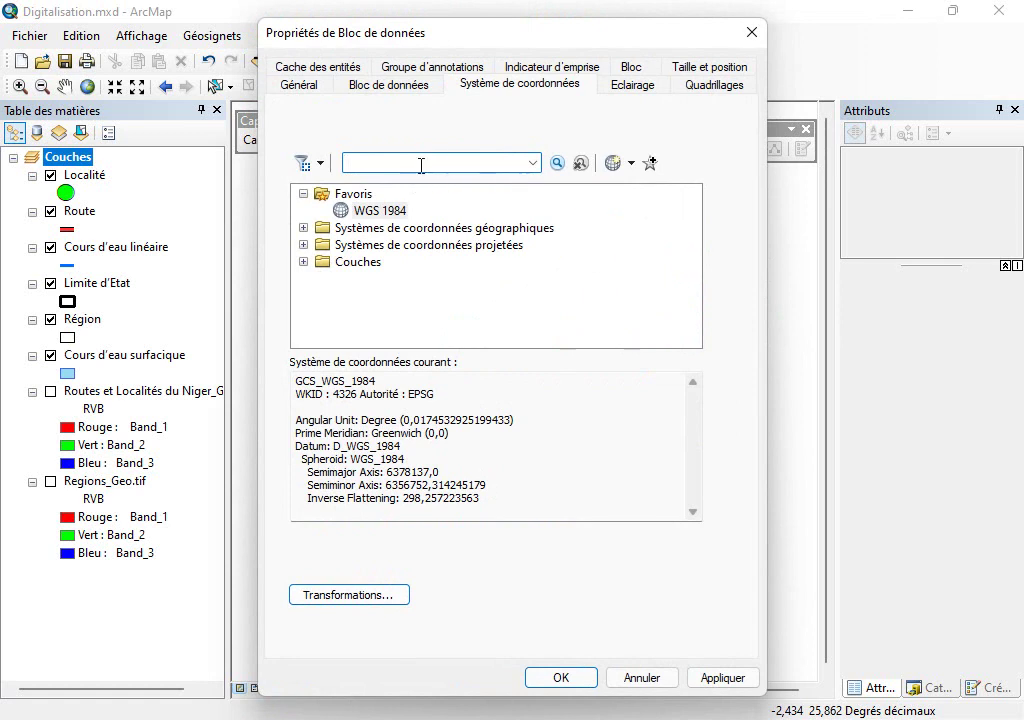
left_click_drag(528, 27, 52, 72)
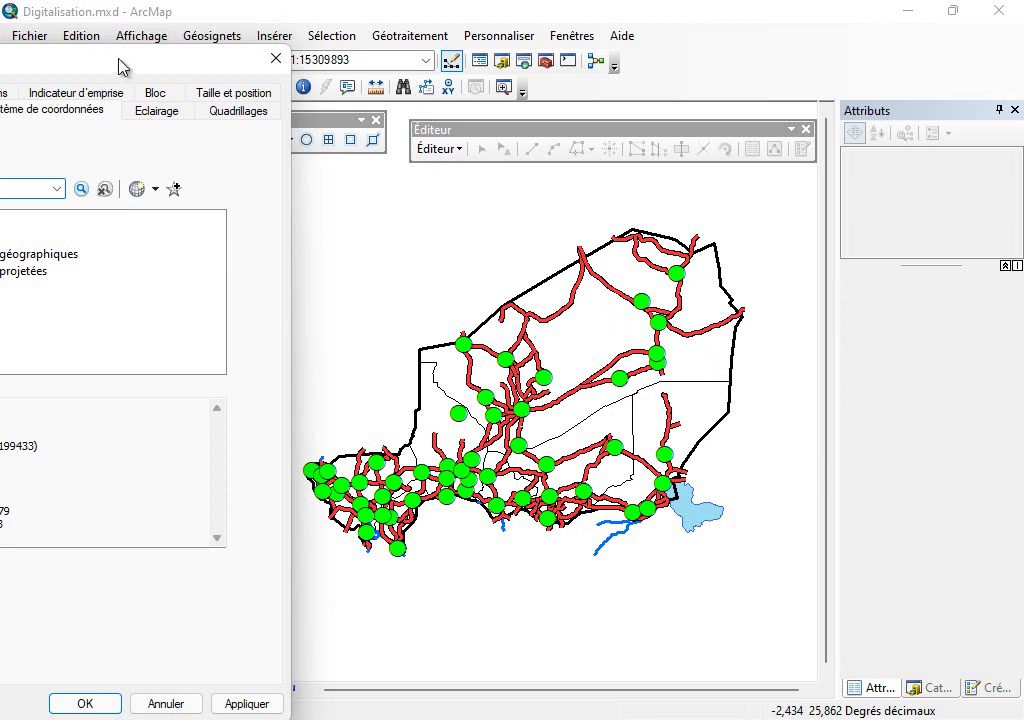
left_click_drag(119, 64, 180, 63)
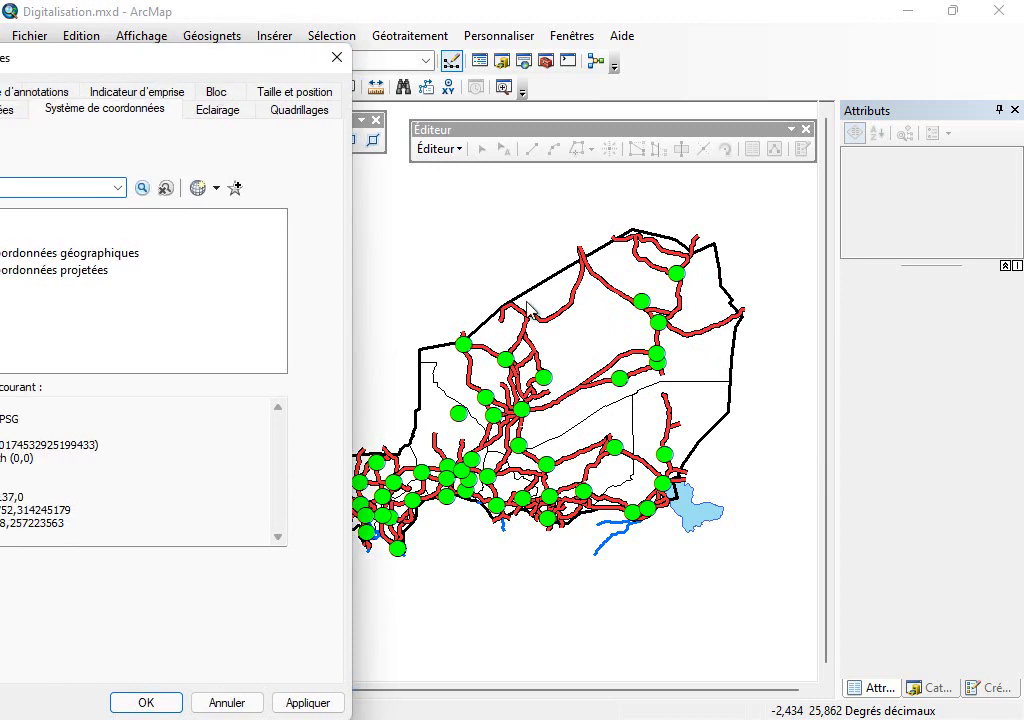
left_click_drag(170, 70, 593, 112)
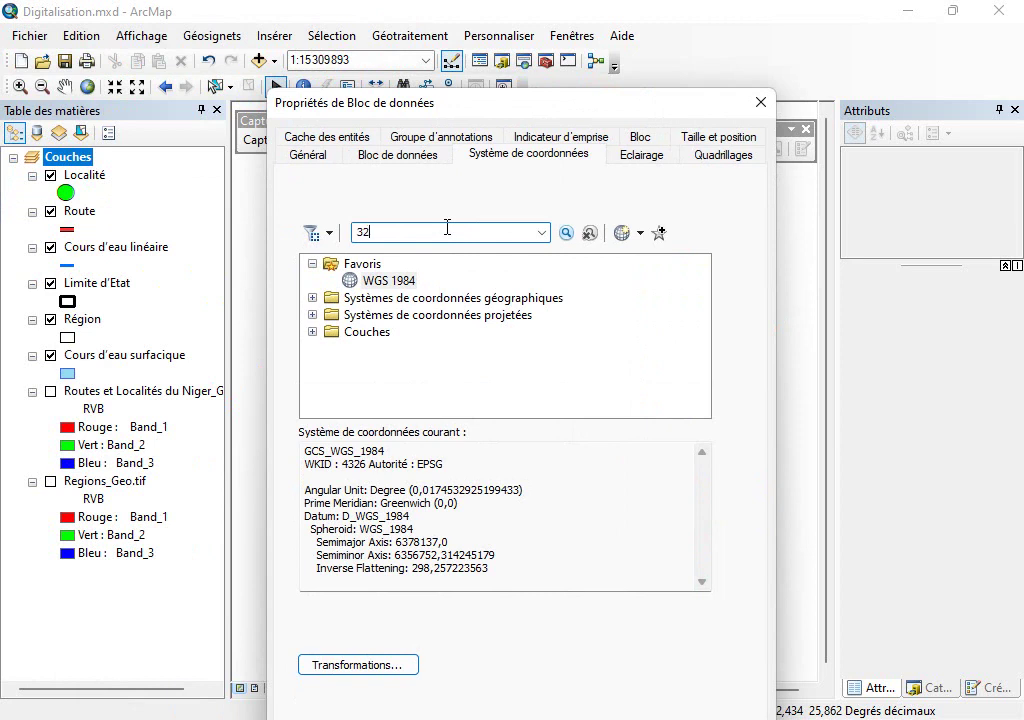
left_click(567, 233)
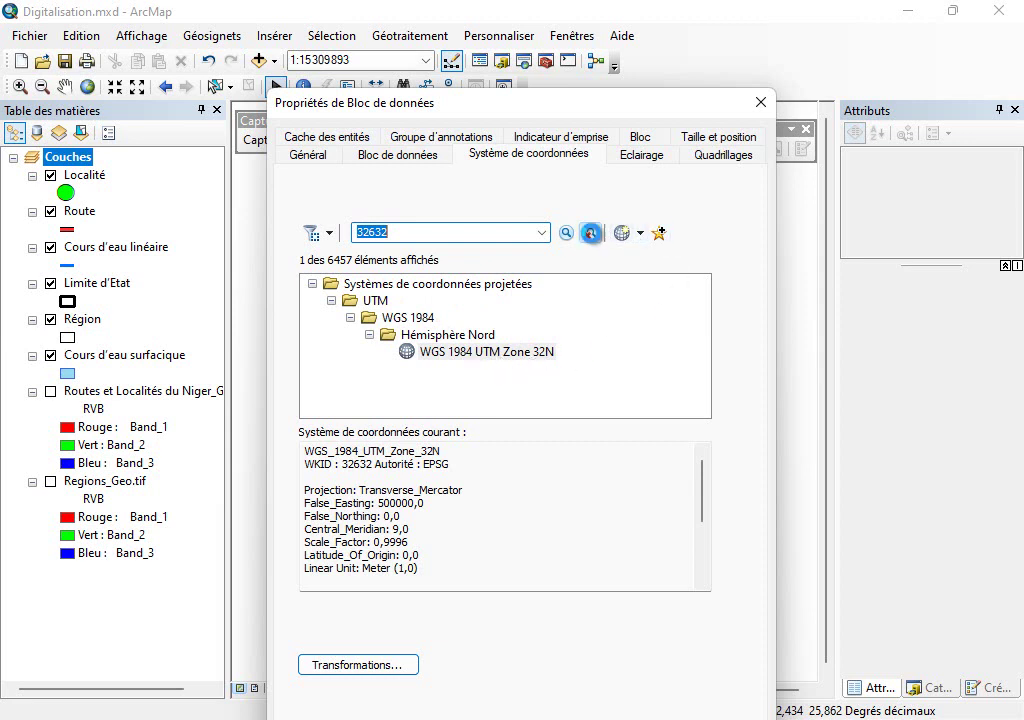
Clear the coordinate system search and select WGS 1984 UTM Zone 32N under projected systems, UTM, WGS 1984, Hémisphère Nord.
left_click(591, 236)
left_click(449, 232)
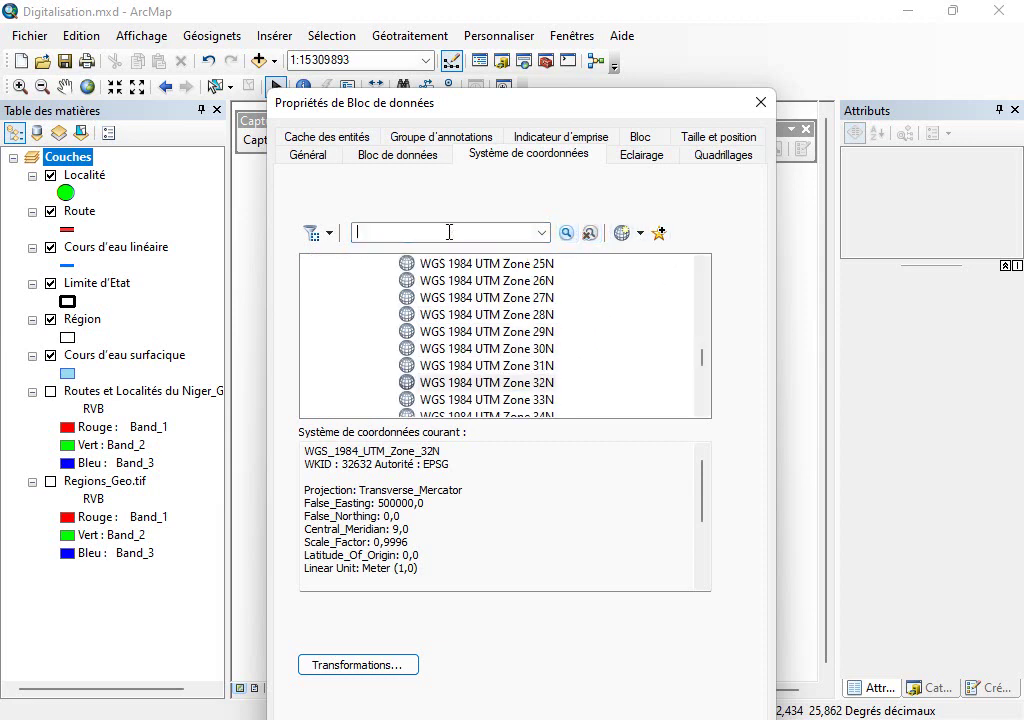
left_click_drag(702, 361, 702, 270)
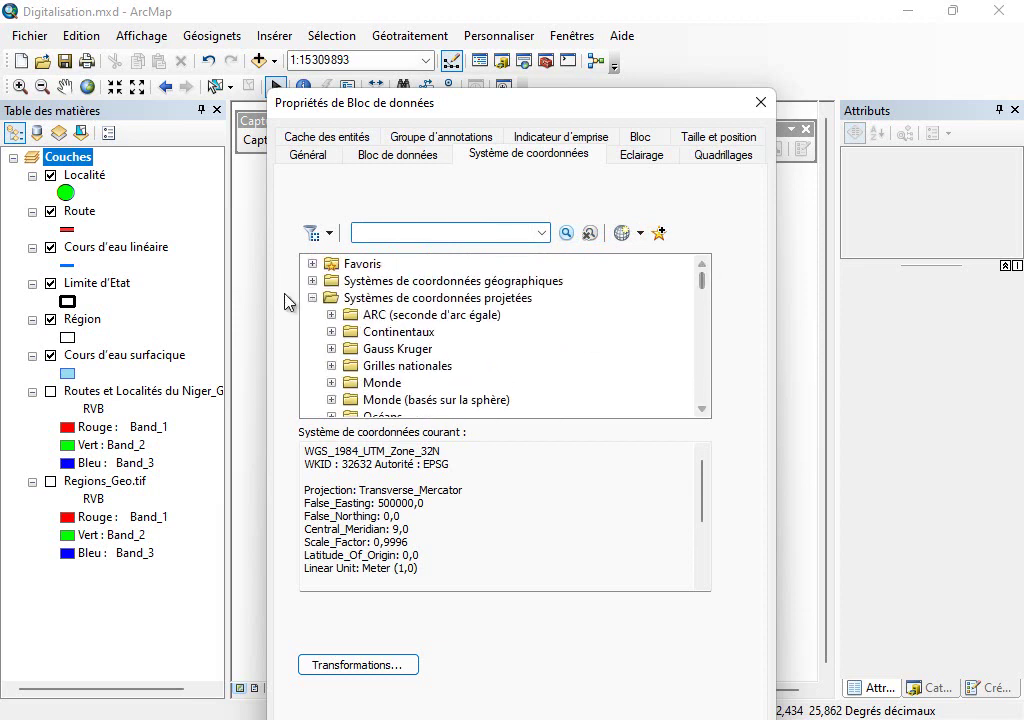
left_click(387, 301)
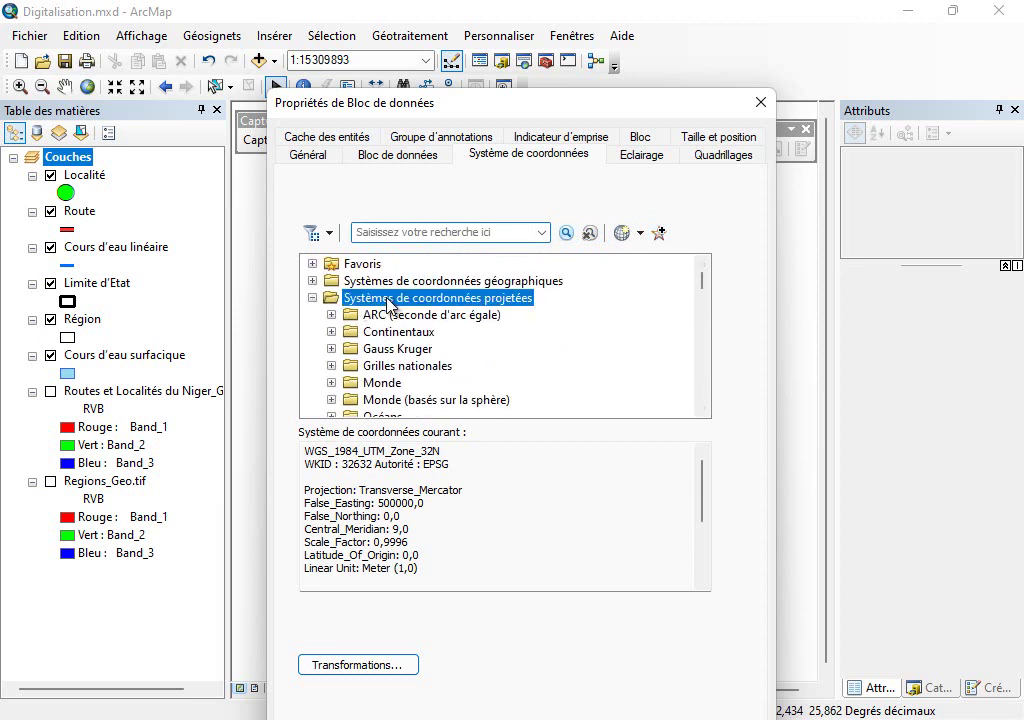
scroll(445, 370, "down", 3)
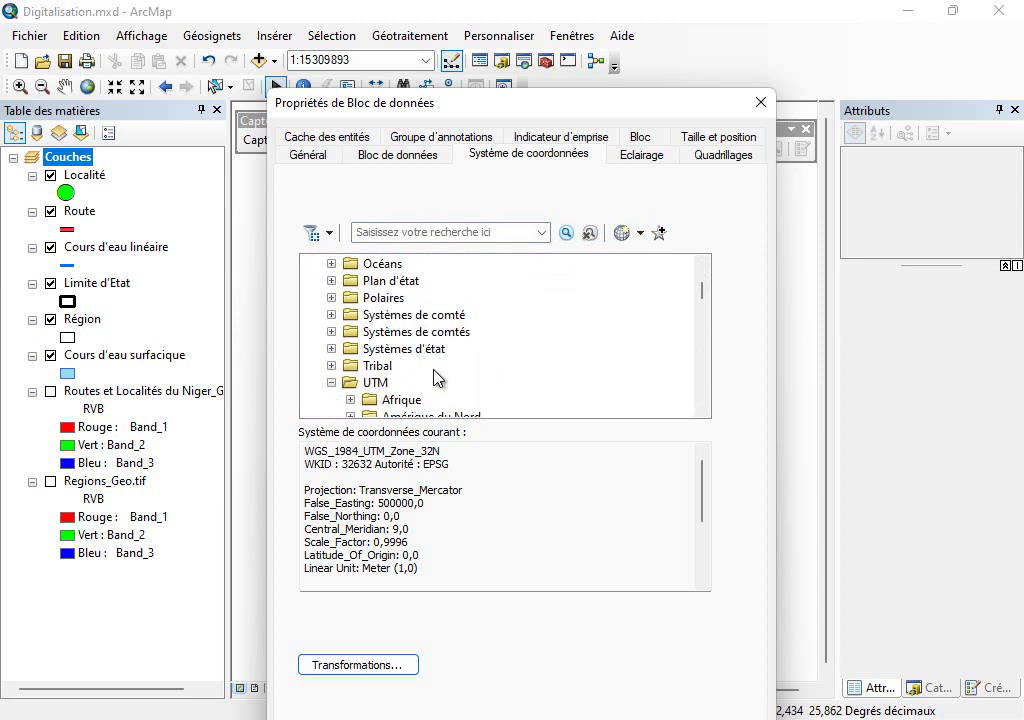
scroll(436, 377, "down", 1)
left_click(373, 331)
scroll(425, 383, "down", 2)
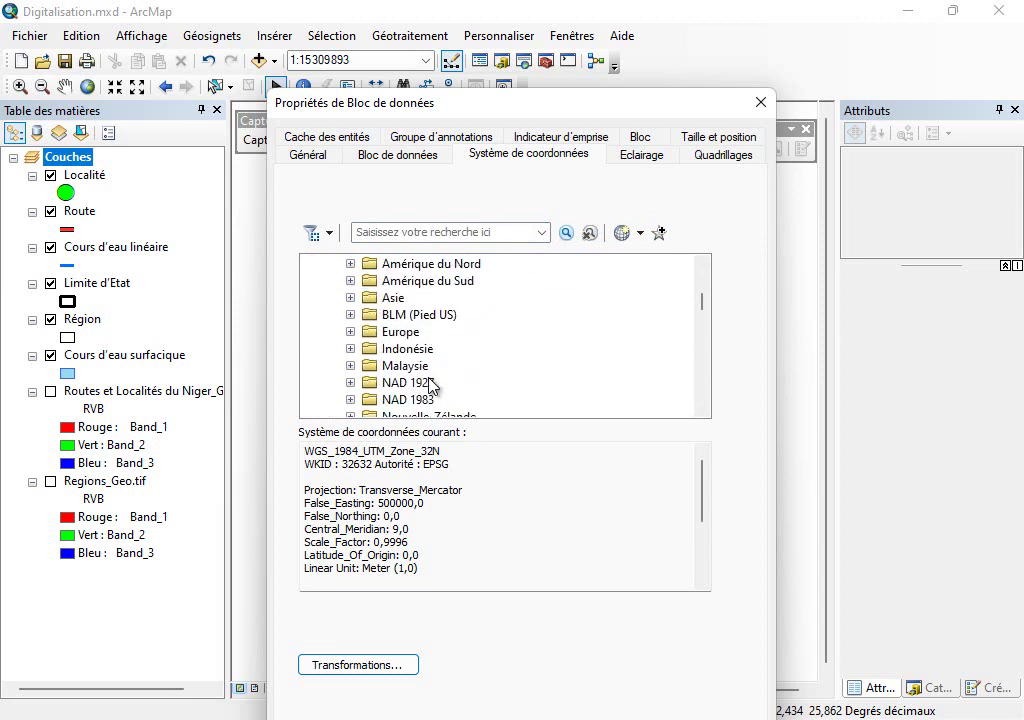
scroll(430, 385, "down", 3)
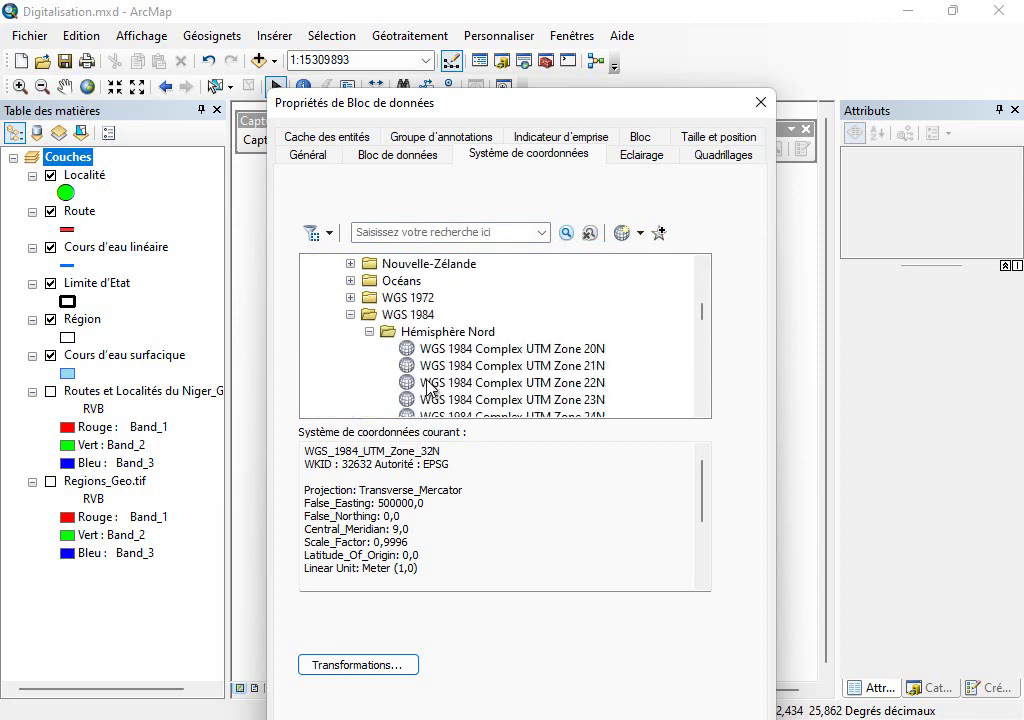
left_click(410, 333)
scroll(480, 375, "down", 4)
scroll(510, 377, "down", 9)
scroll(513, 377, "down", 2)
left_click(540, 297)
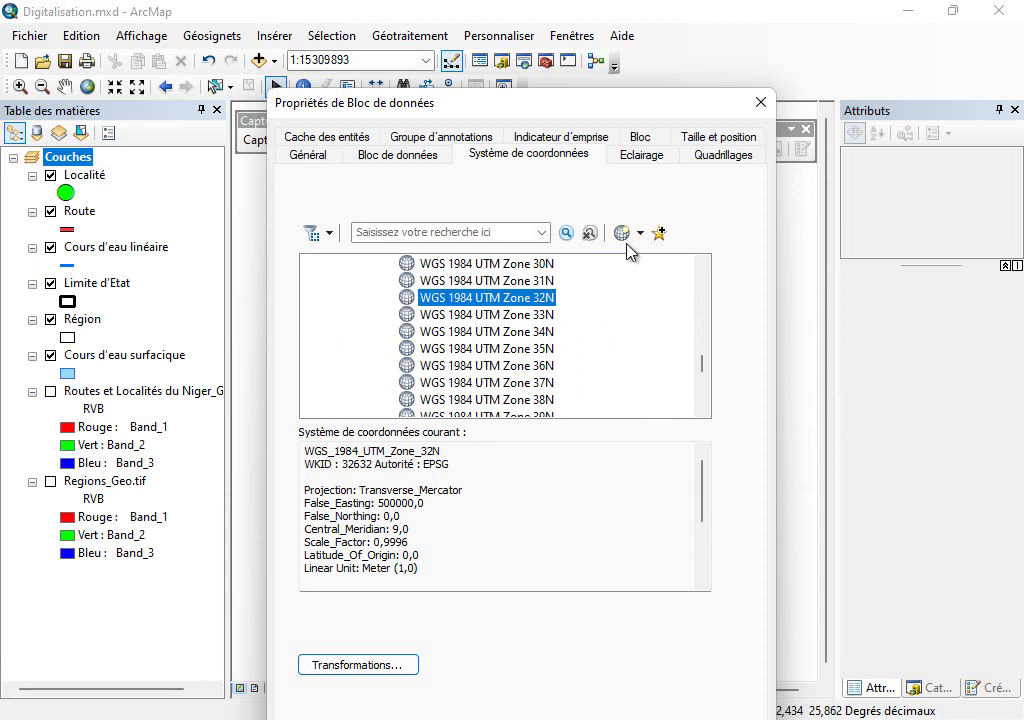
Add WGS 1984 UTM Zone 32N to the favourites and apply it to the data frame.
left_click(661, 233)
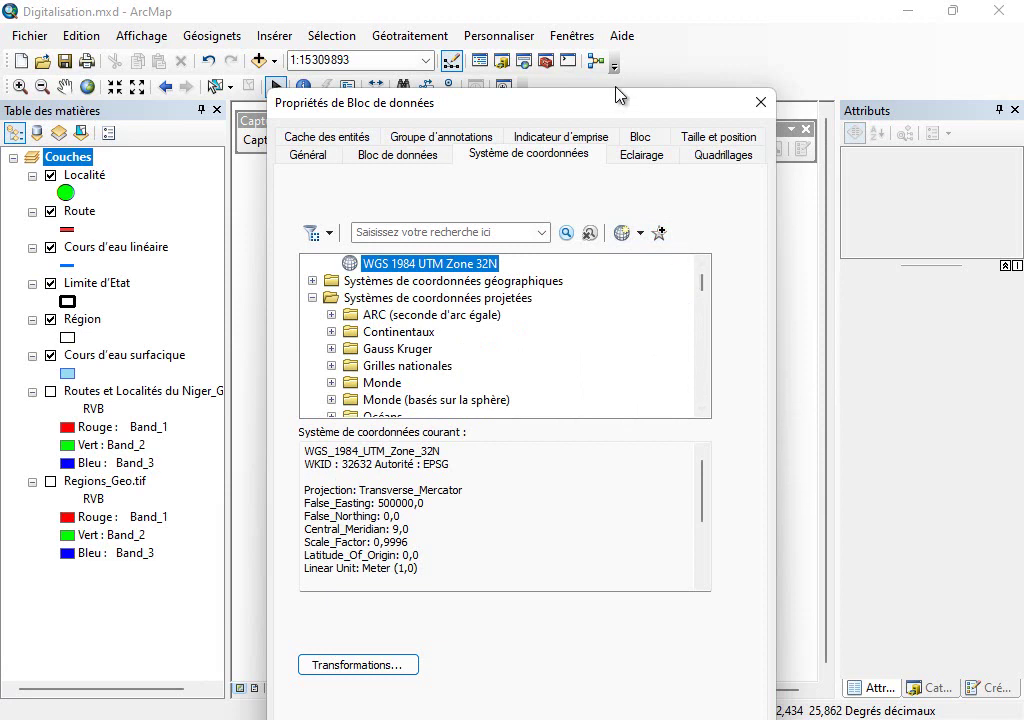
left_click_drag(617, 110, 613, 27)
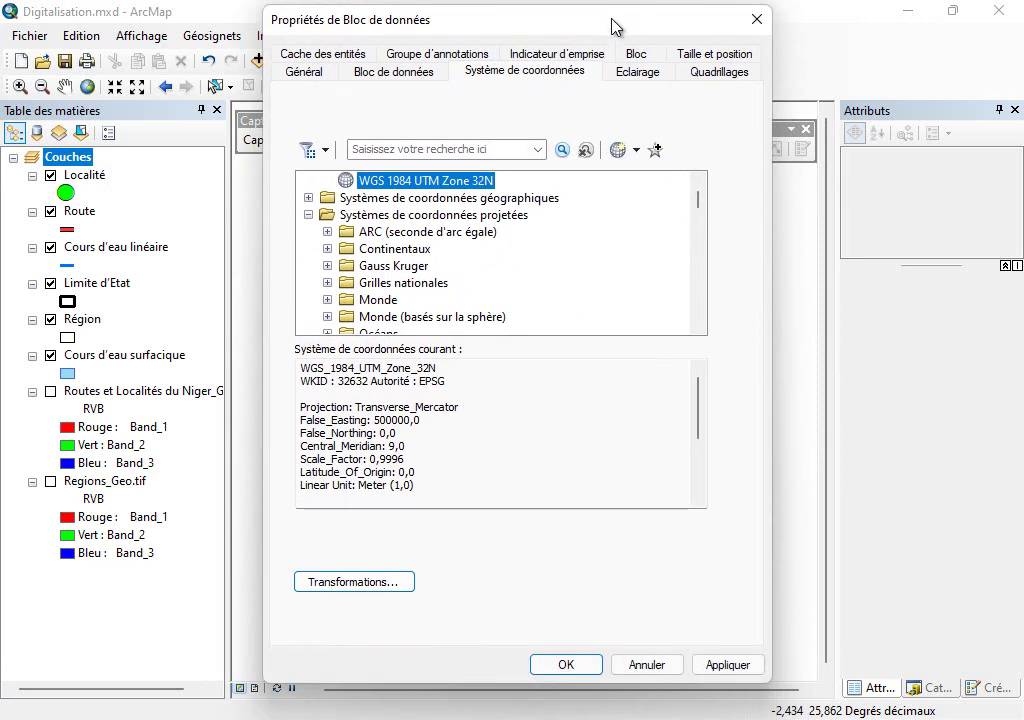
left_click(562, 666)
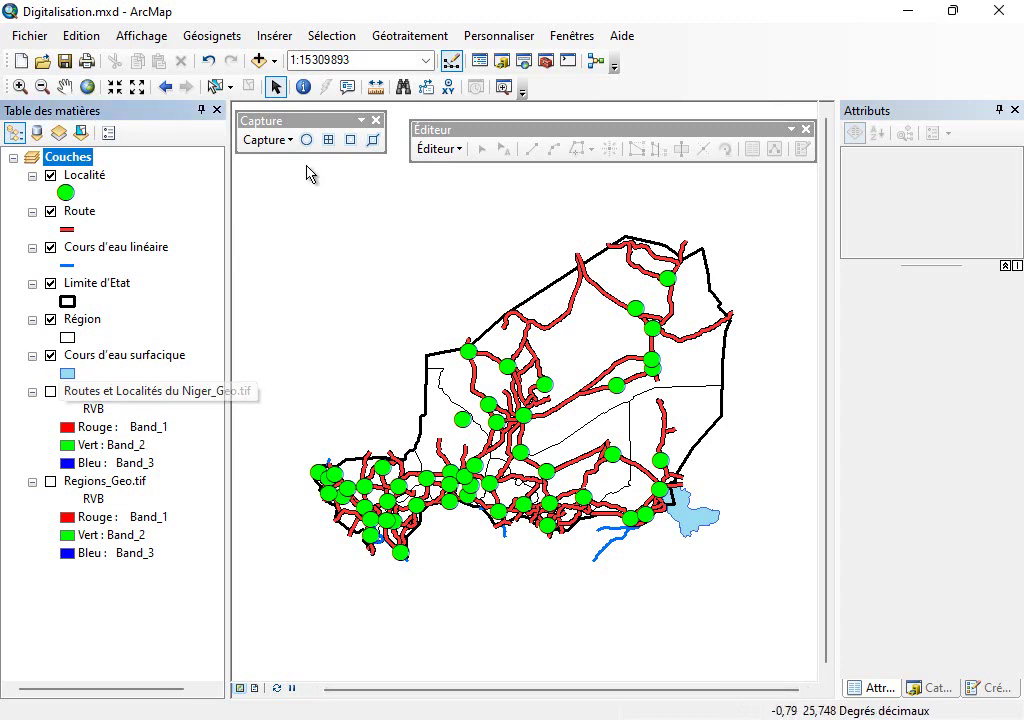
Open the Route layer's attribute table and widen its window to show the Longueur du tronçon field.
right_click(84, 214)
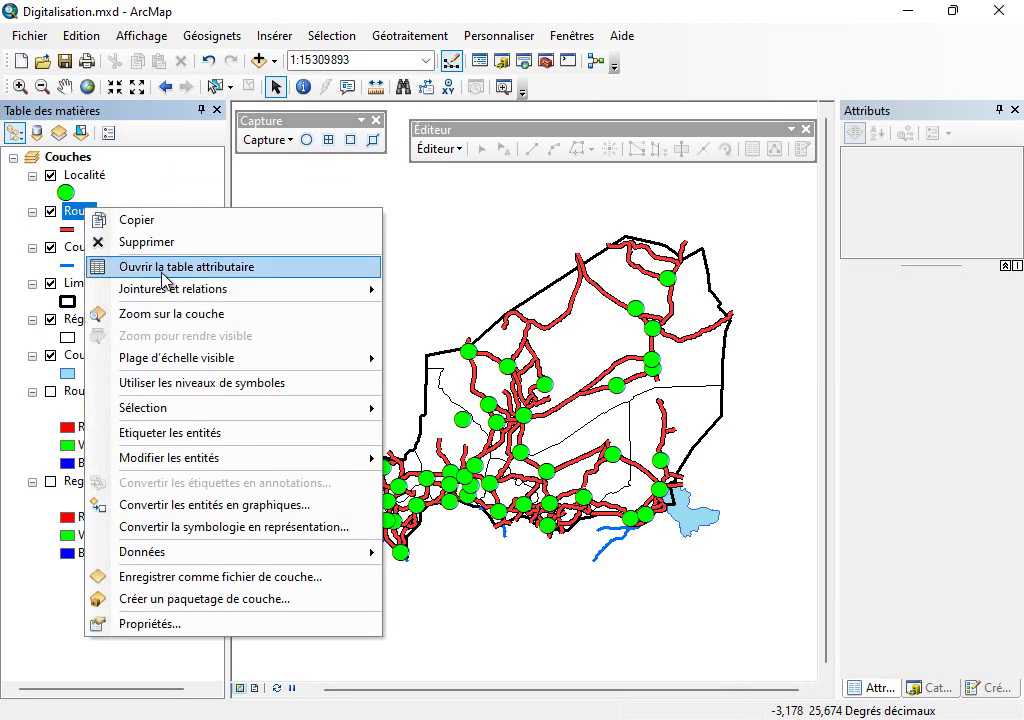
left_click(225, 268)
left_click_drag(734, 261, 447, 235)
left_click_drag(722, 410, 956, 403)
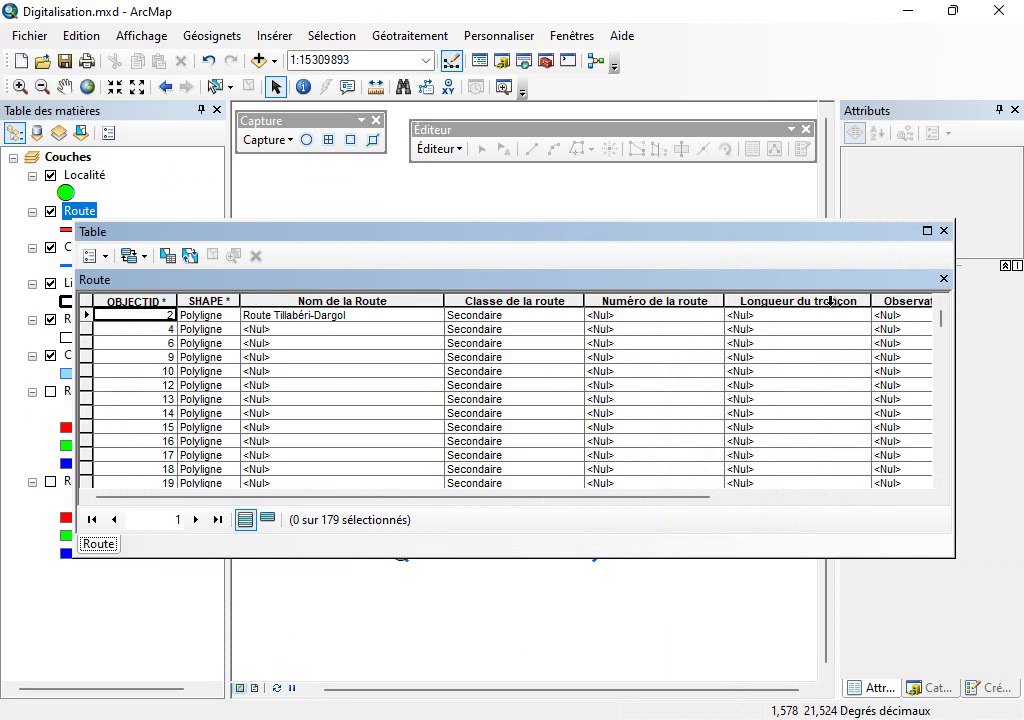
Start Calculate Geometry on the Route table's Longueur du tronçon field, keeping the Longueur property and the data frame's WGS 1984 UTM Zone 32N system.
right_click(829, 301)
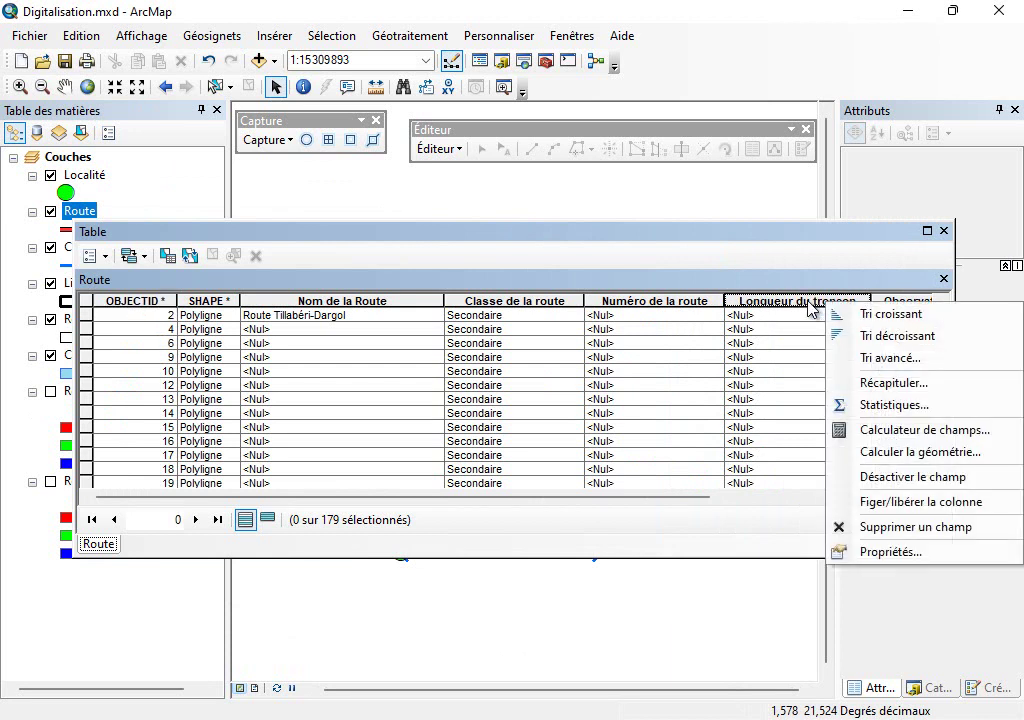
right_click(789, 301)
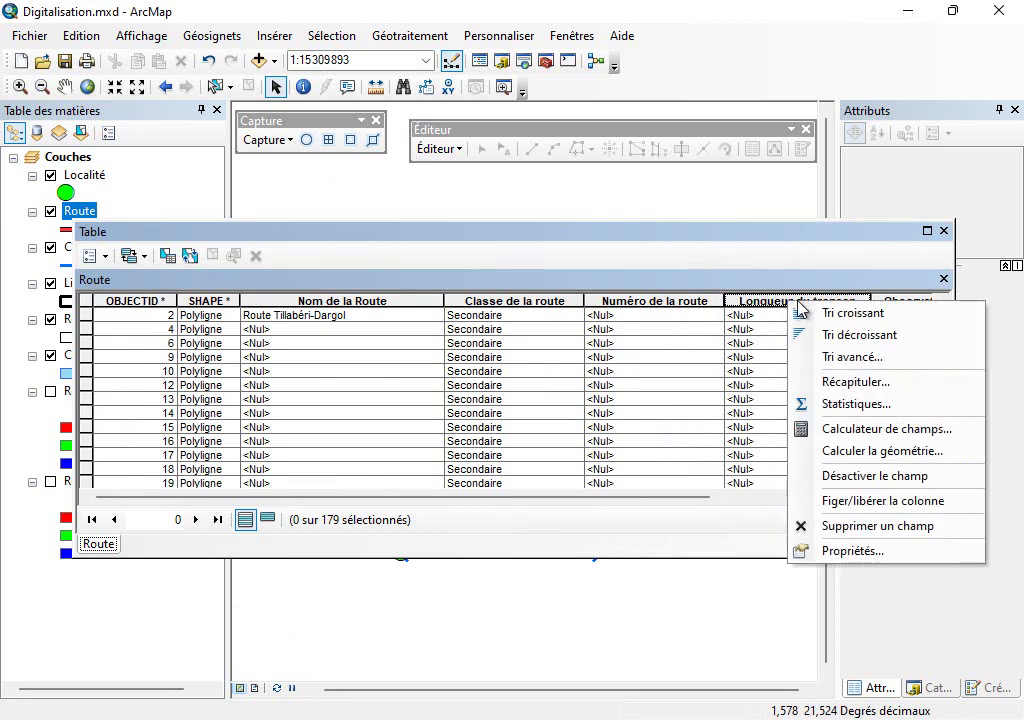
left_click(870, 452)
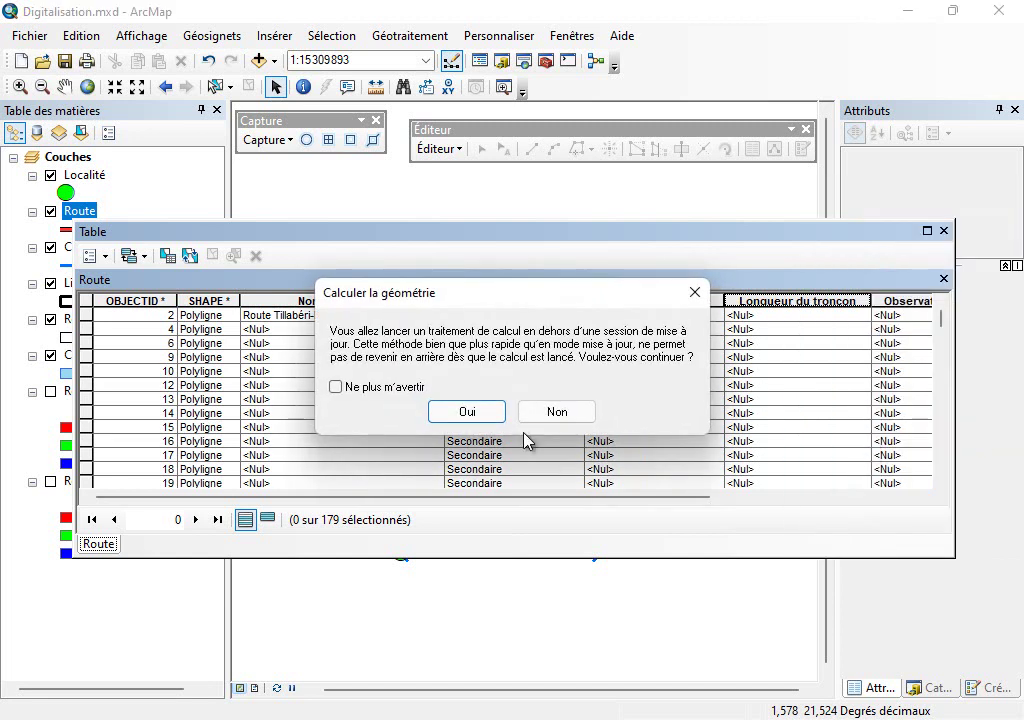
left_click(475, 420)
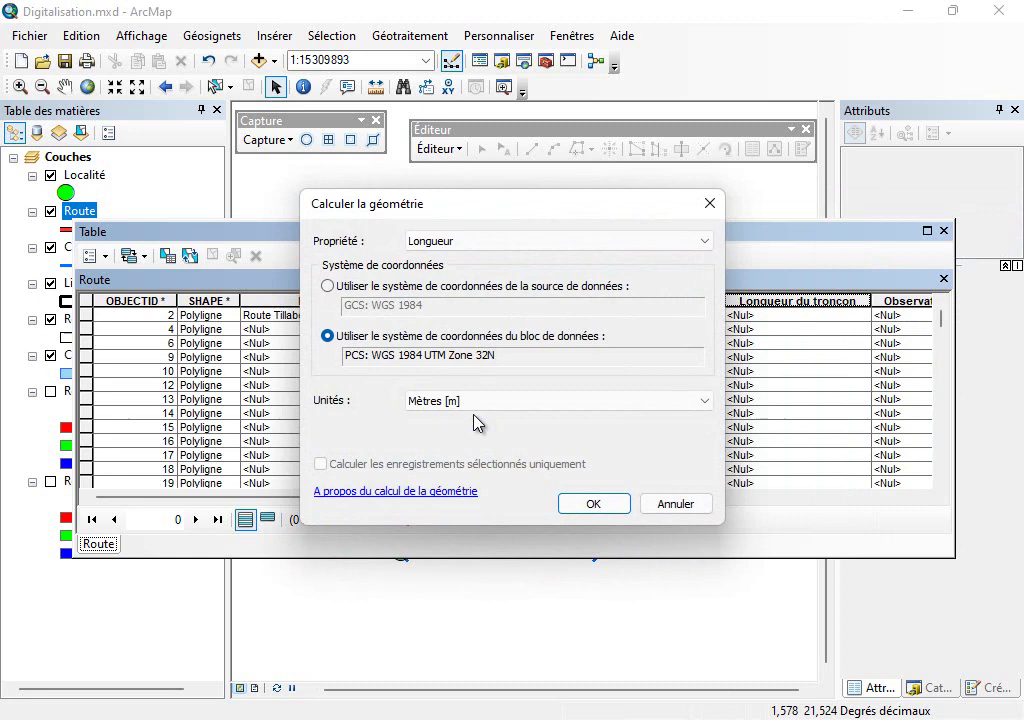
left_click(464, 244)
left_click(464, 244)
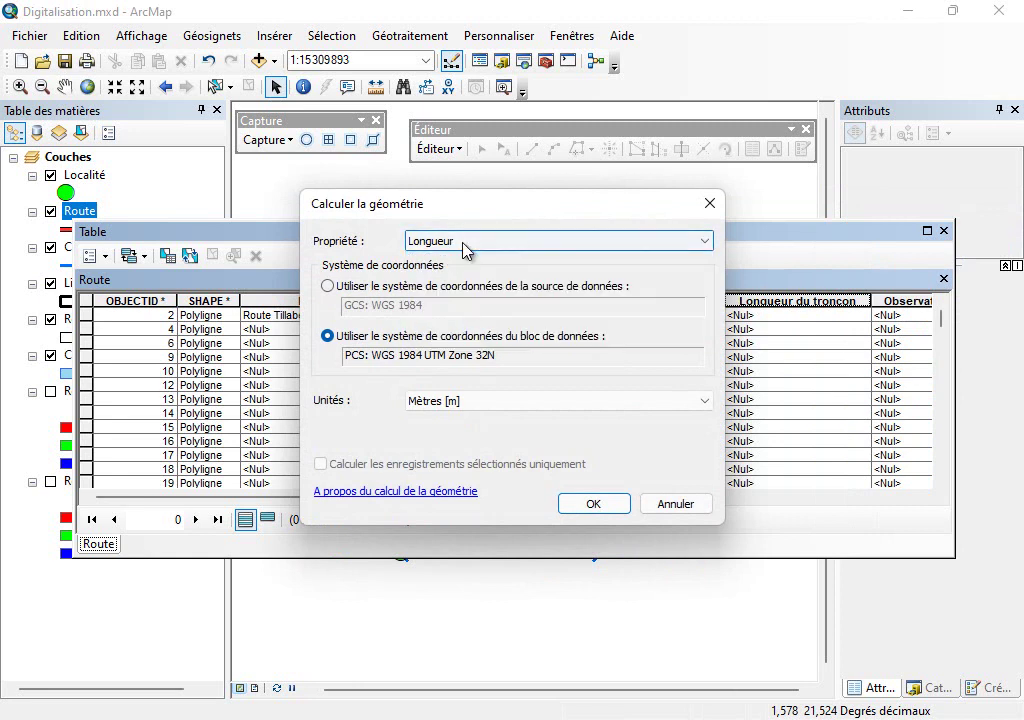
left_click(464, 244)
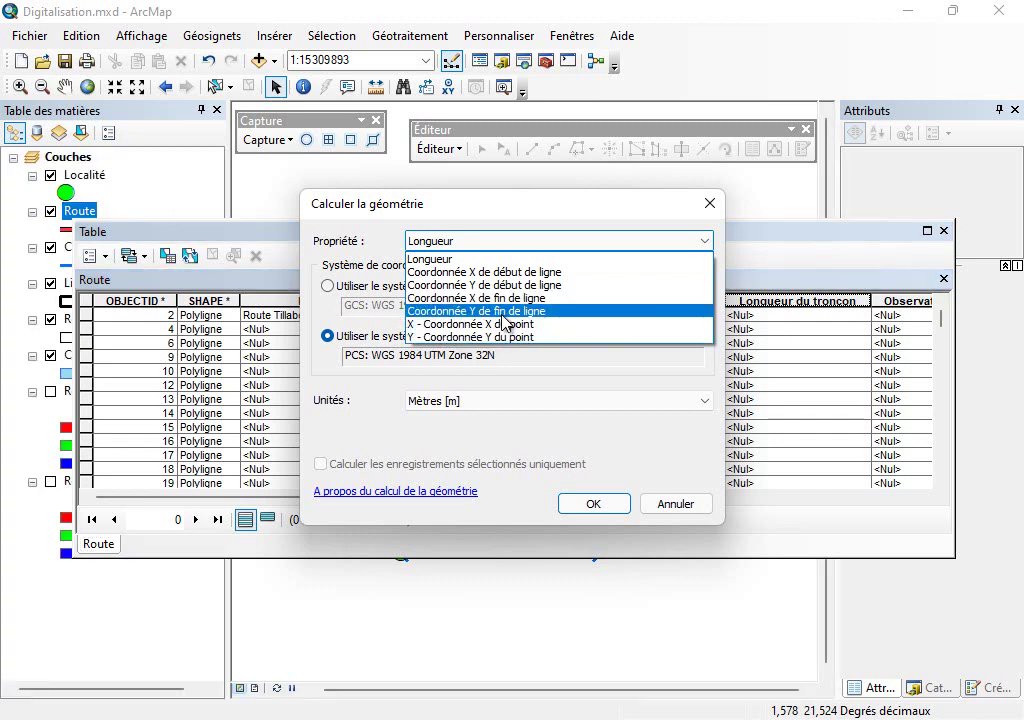
left_click(513, 240)
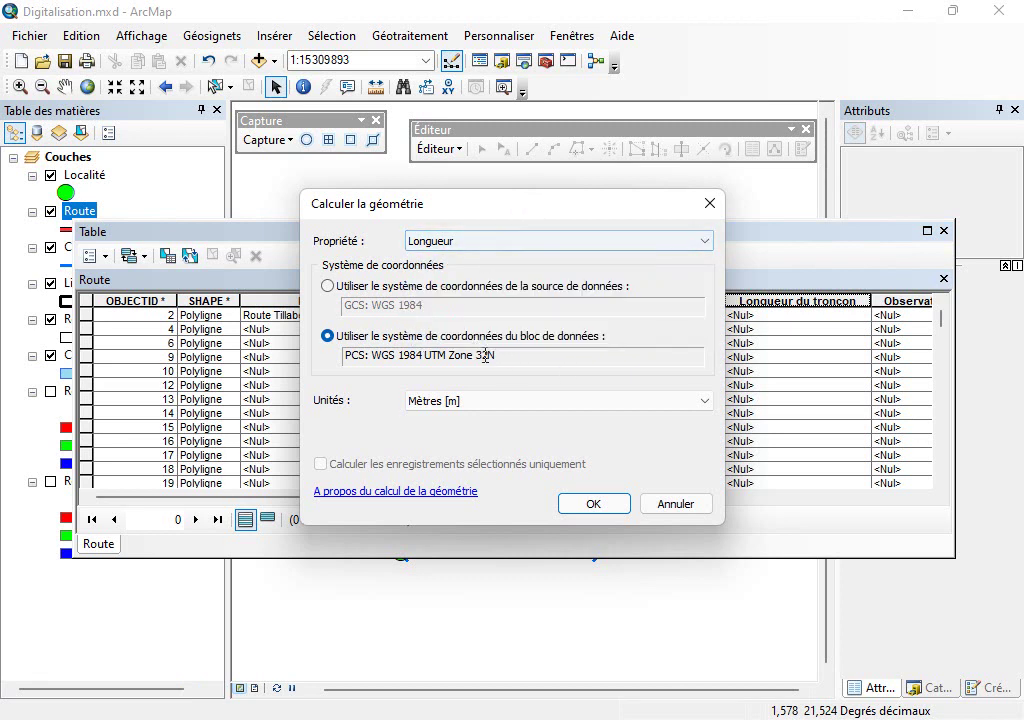
Set the length units to Kilomètres [km] and run the calculation outside an edit session.
left_click(505, 403)
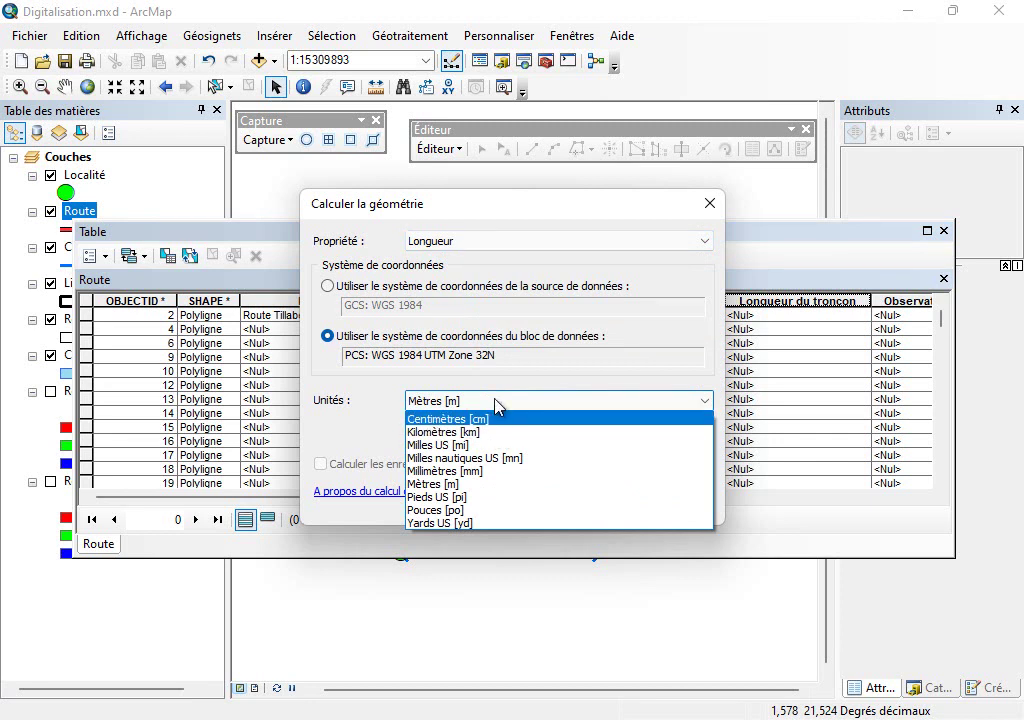
left_click(483, 433)
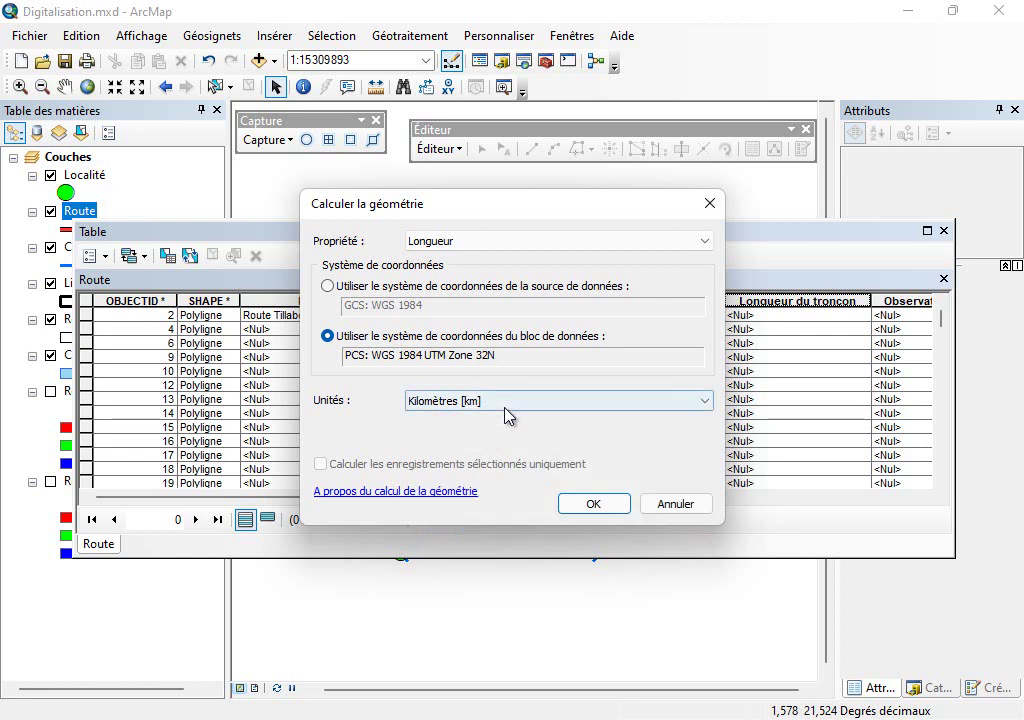
left_click(505, 403)
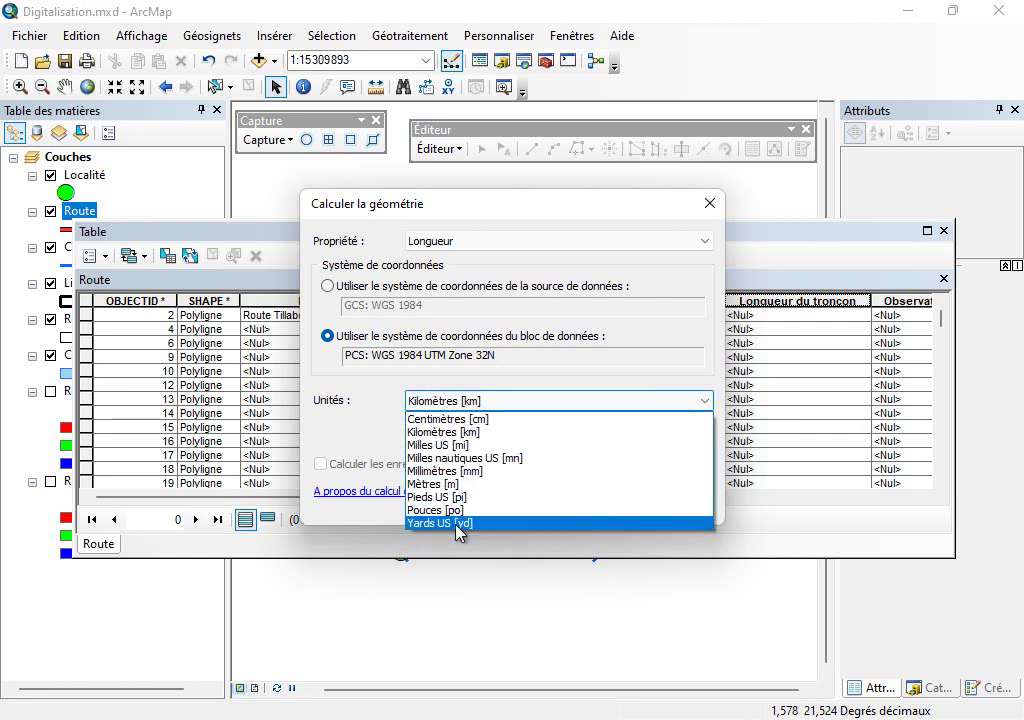
left_click(465, 431)
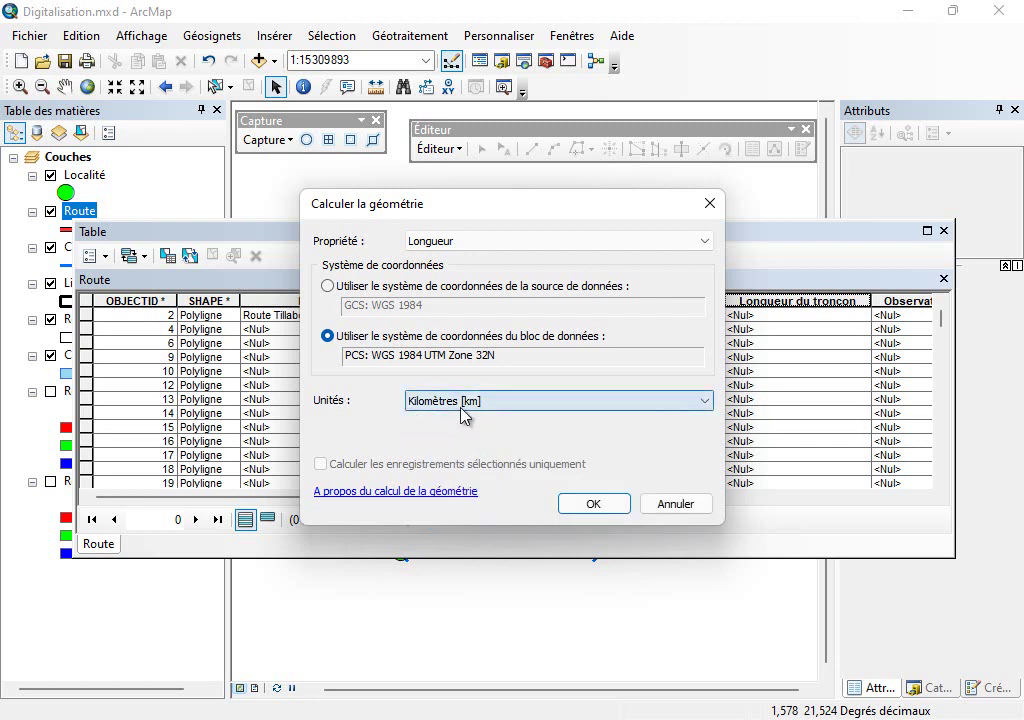
left_click(601, 507)
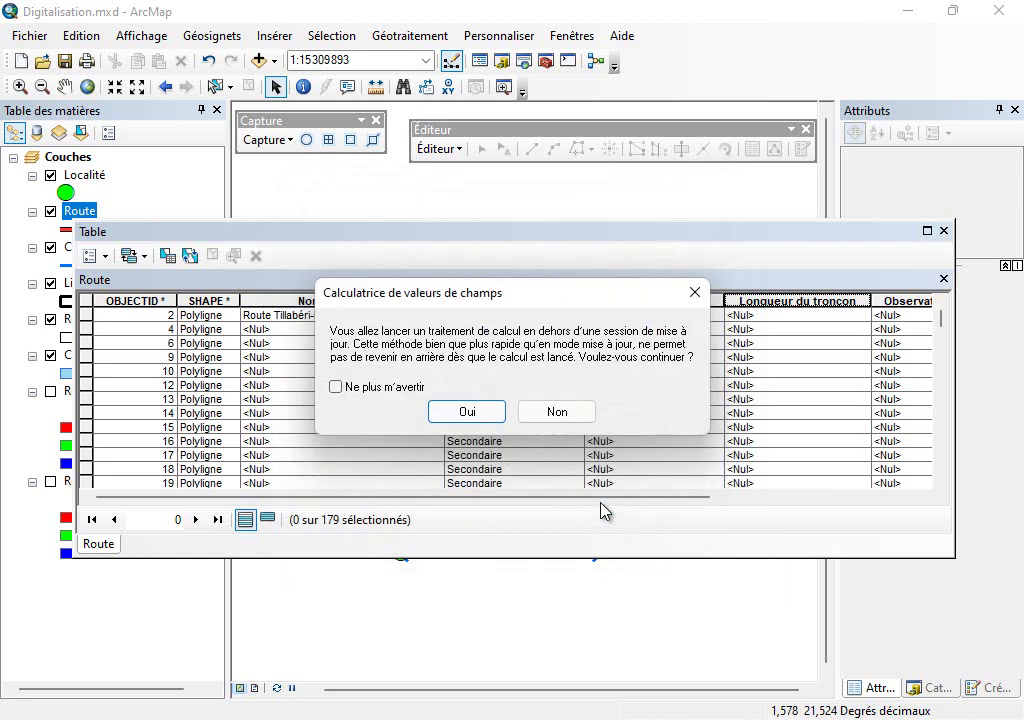
left_click(467, 412)
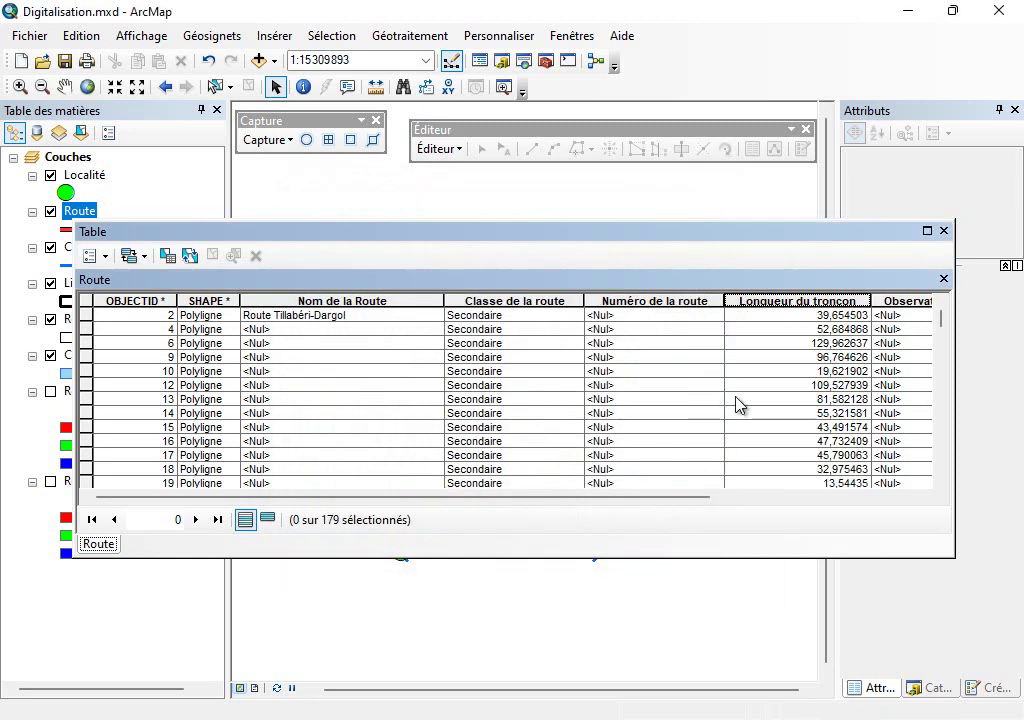
Sort the Route table by Longueur du tronçon in descending order and zoom the map to the longest segment.
scroll(760, 390, "down", 6)
scroll(808, 416, "up", 4)
scroll(808, 416, "up", 3)
double_click(838, 301)
double_click(840, 301)
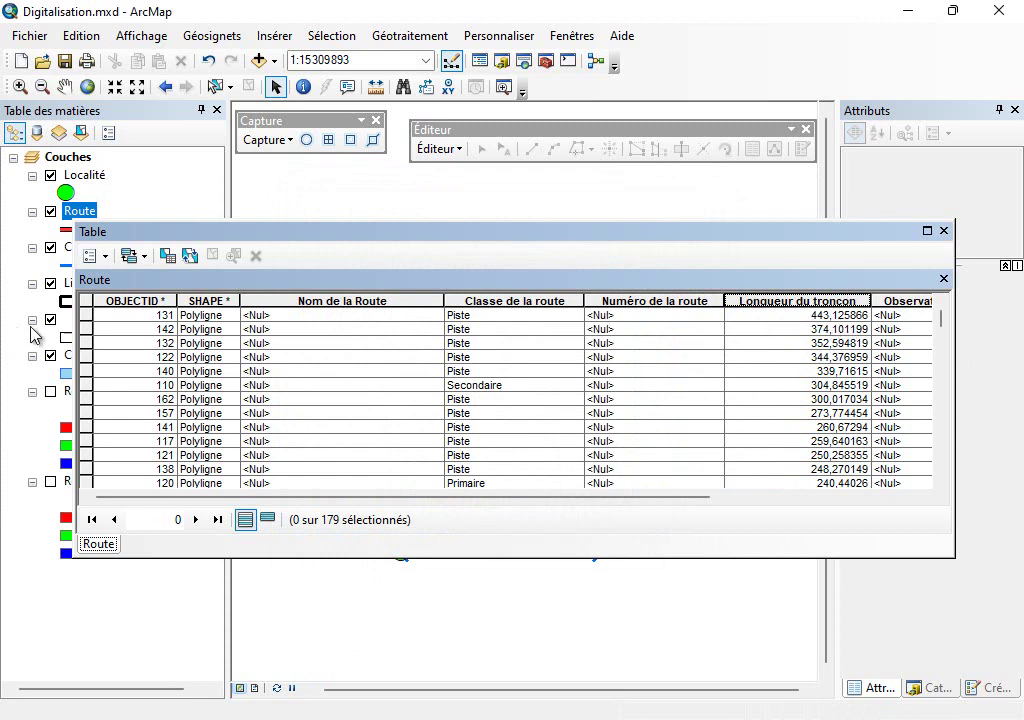
left_click(86, 316)
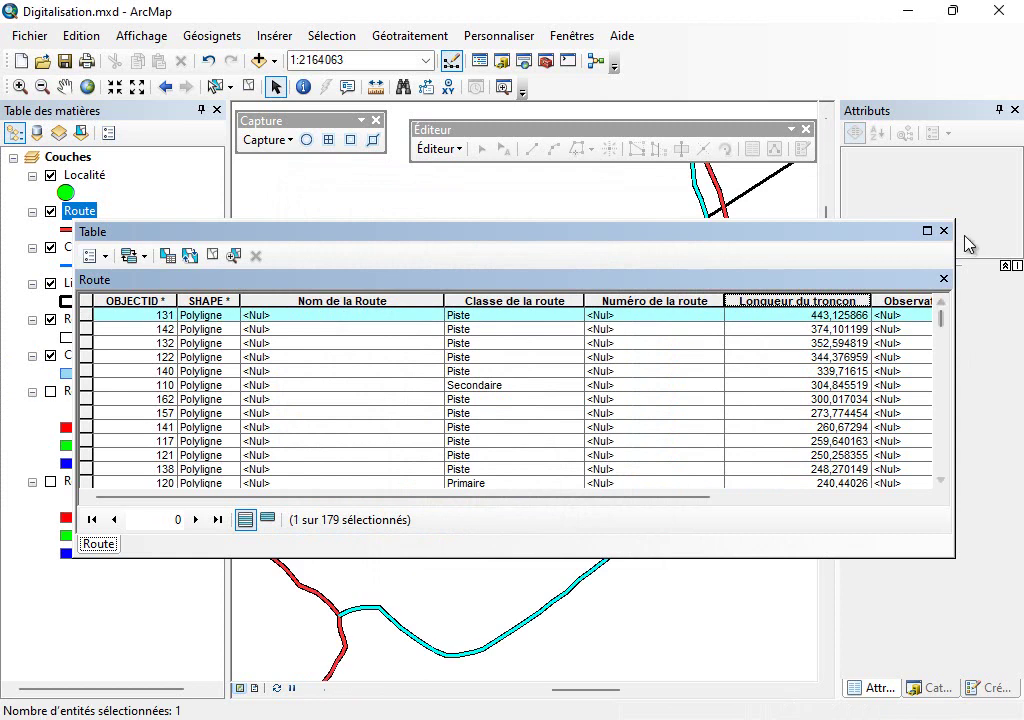
Close the Route table, examine the longest road segment on the map, and return to the full extent.
left_click(943, 231)
scroll(539, 439, "up", 2)
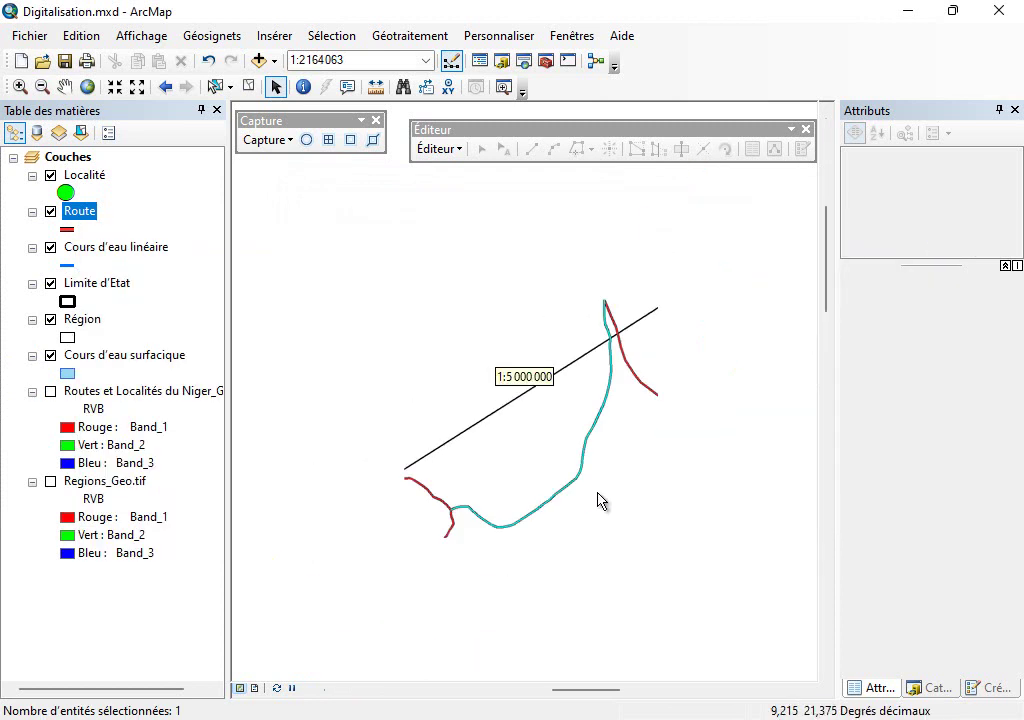
scroll(544, 480, "up", 2)
scroll(560, 505, "down", 2)
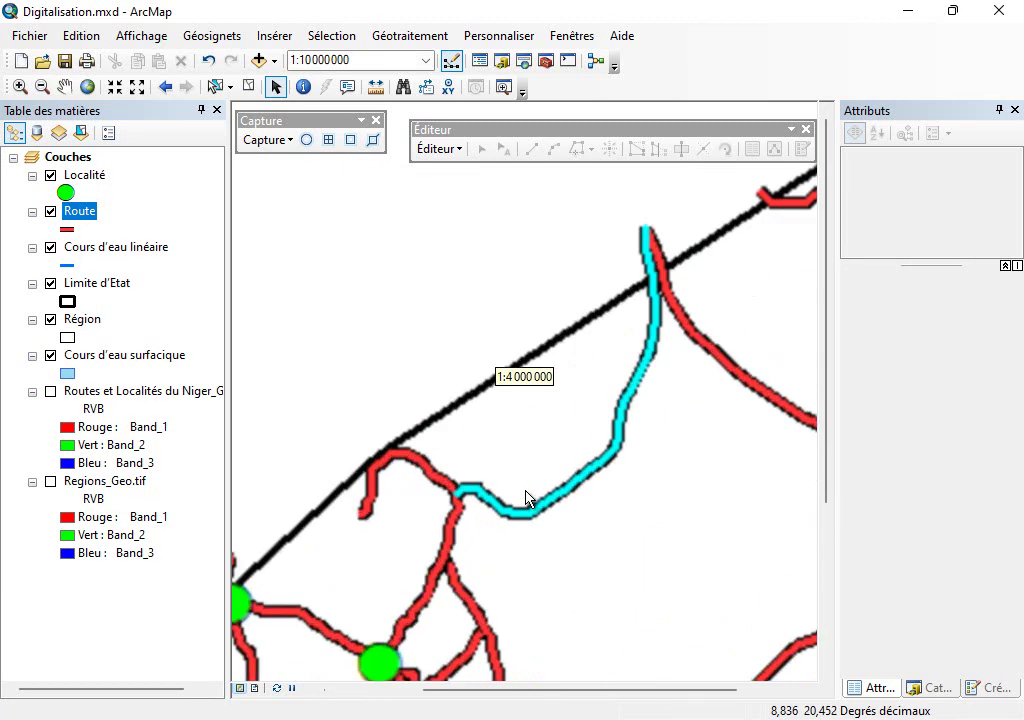
scroll(430, 455, "up", 2)
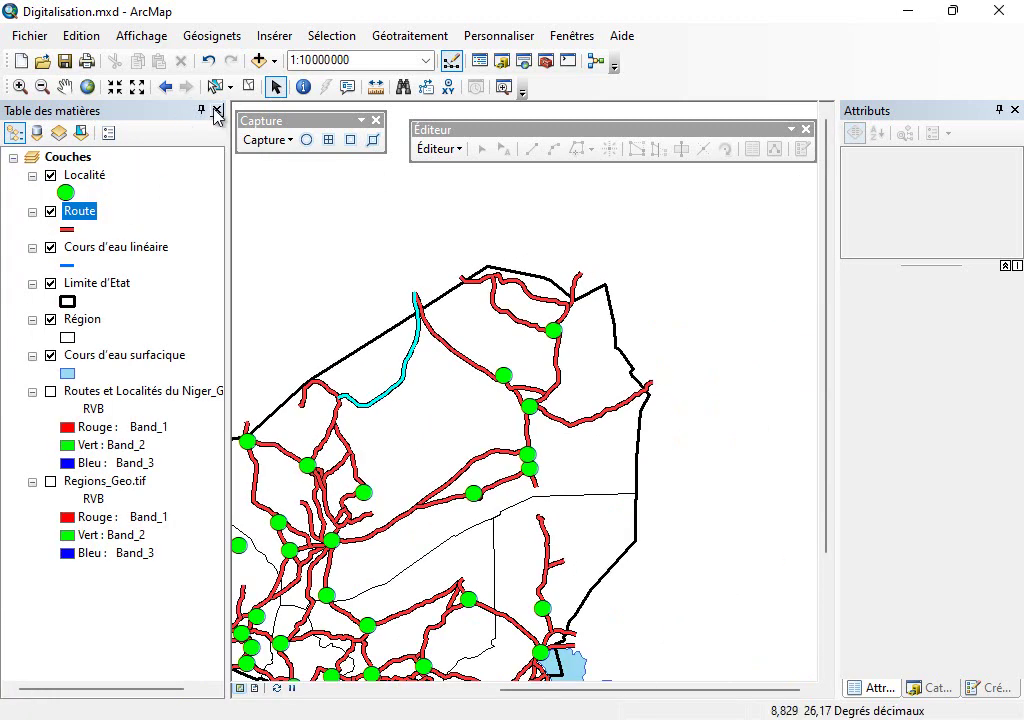
left_click(87, 87)
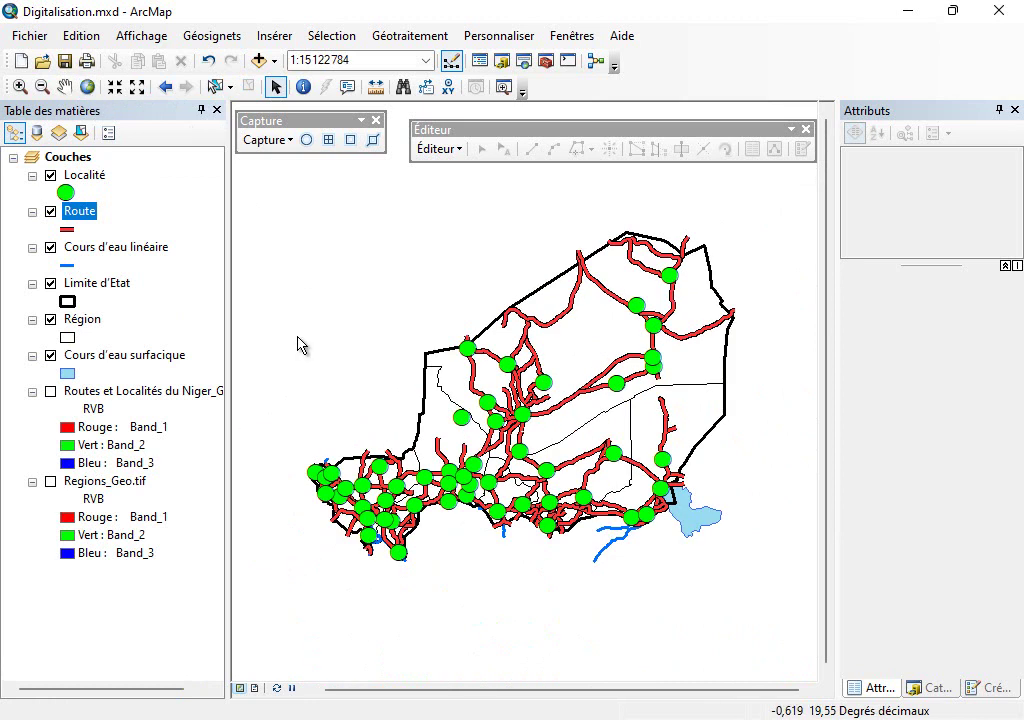
Open the Limite d'Etat layer's attribute table and reposition its window over the map.
right_click(107, 288)
left_click(183, 342)
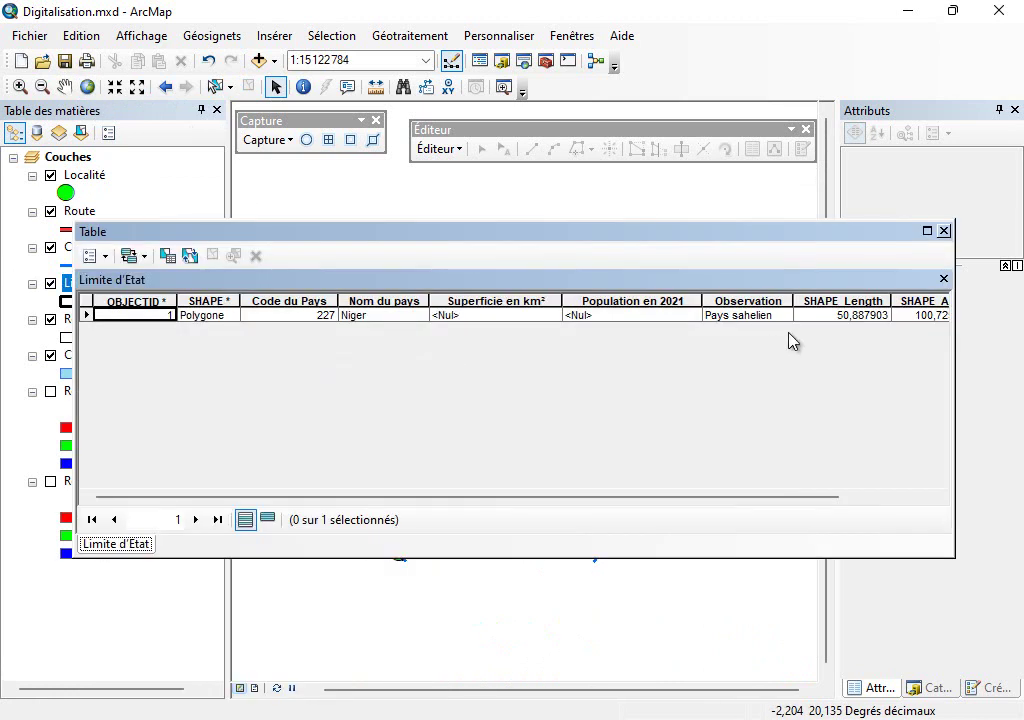
left_click_drag(594, 237, 635, 370)
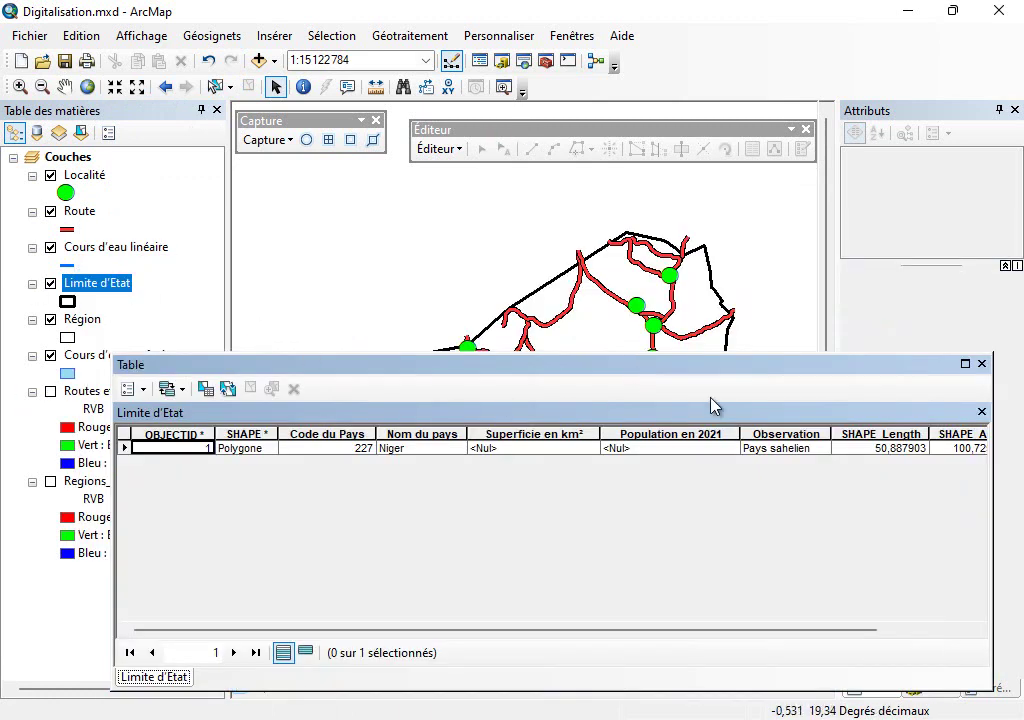
left_click_drag(752, 368, 573, 295)
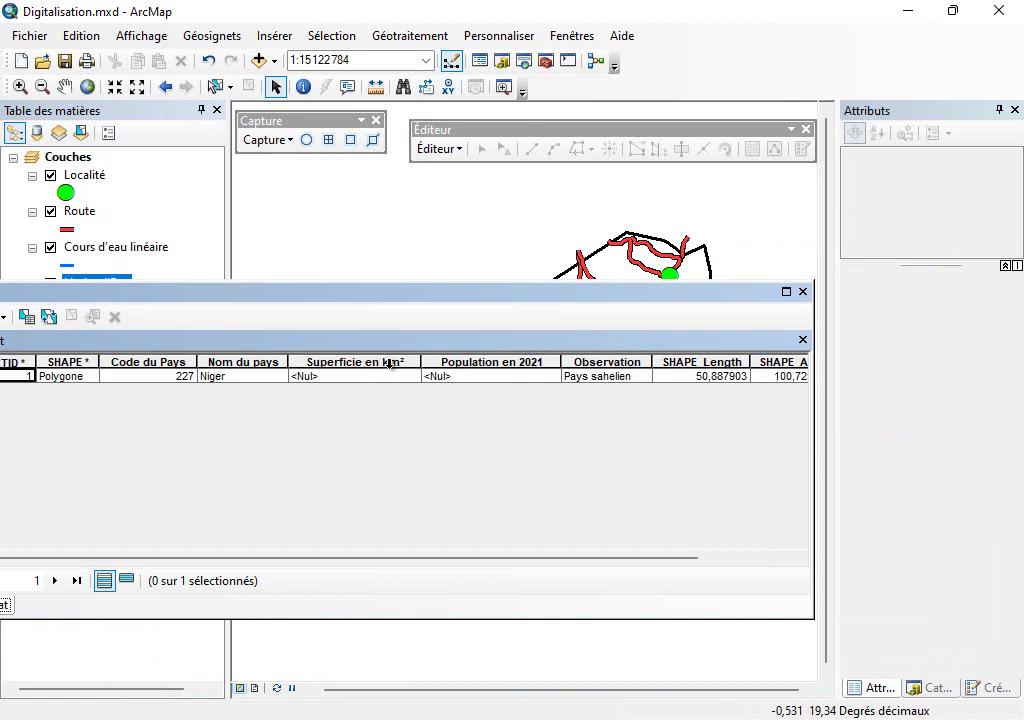
Start Calculate Geometry on the Superficie en km² field outside an edit session, choosing Surface as the property.
right_click(404, 358)
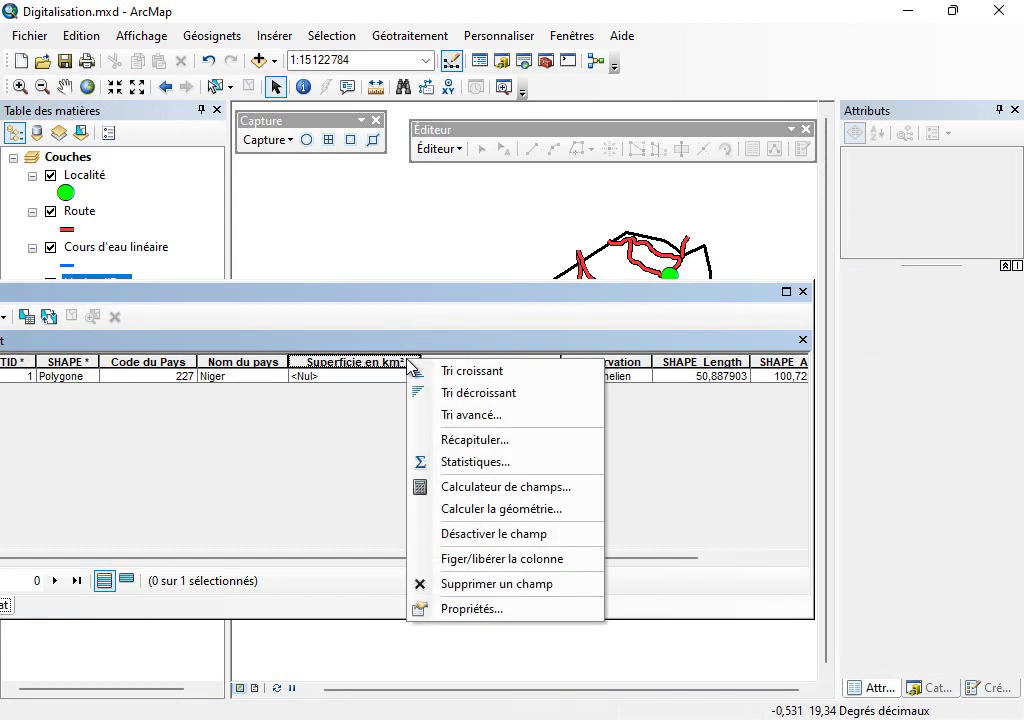
left_click(512, 511)
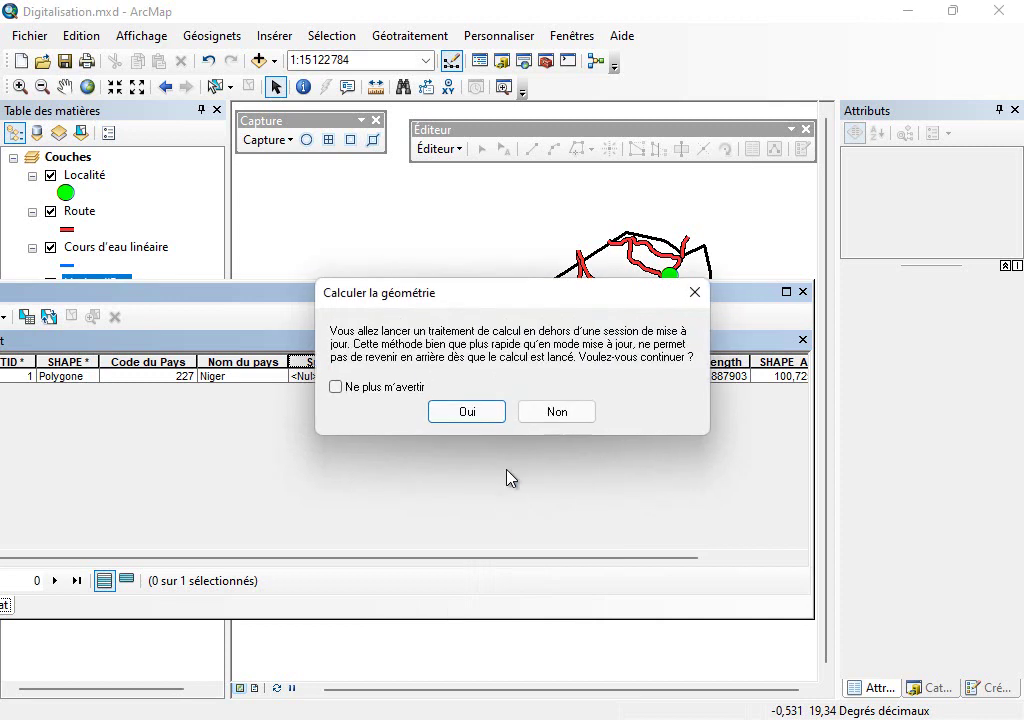
left_click(466, 411)
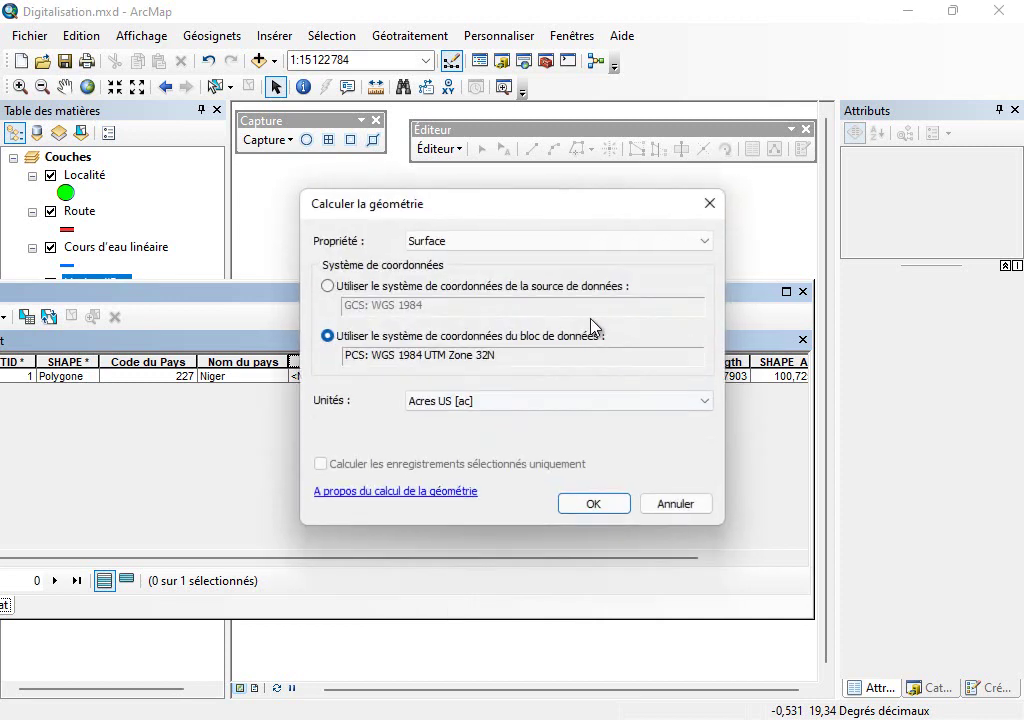
left_click(510, 245)
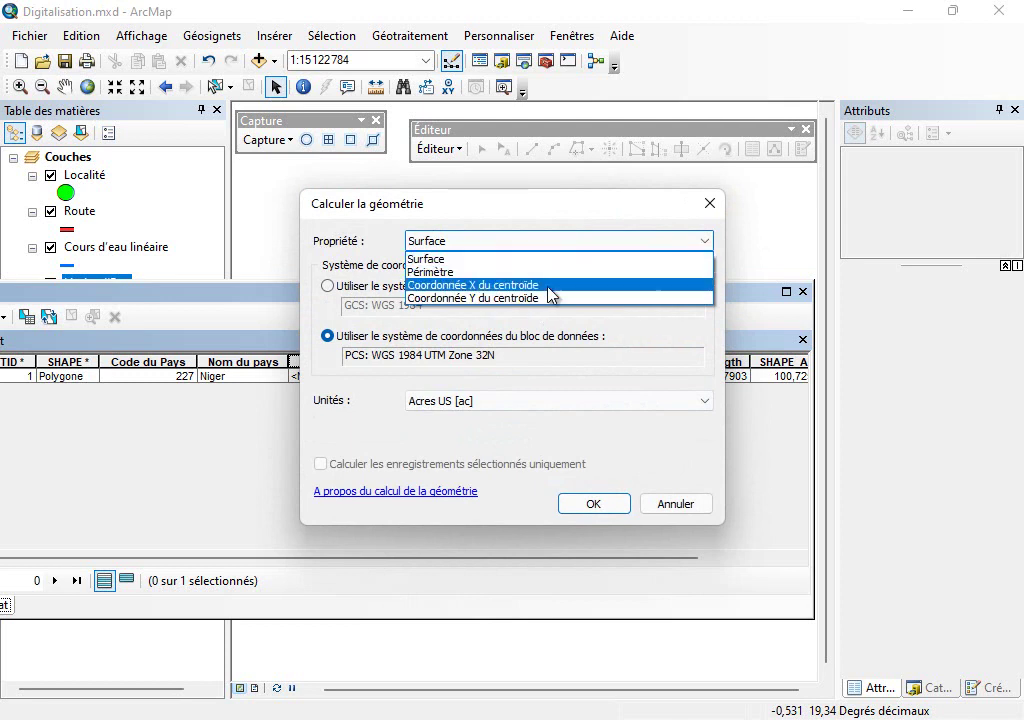
left_click(469, 262)
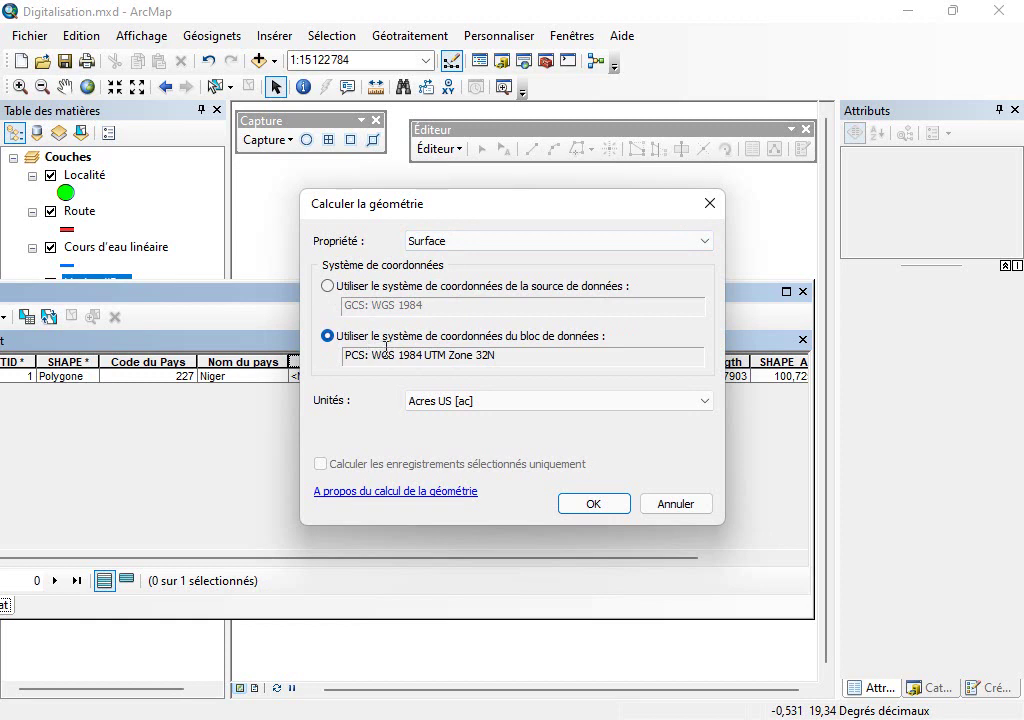
Set the area units to Kilomètres carrés [km²] and run the calculation for Limite d'Etat.
left_click(465, 403)
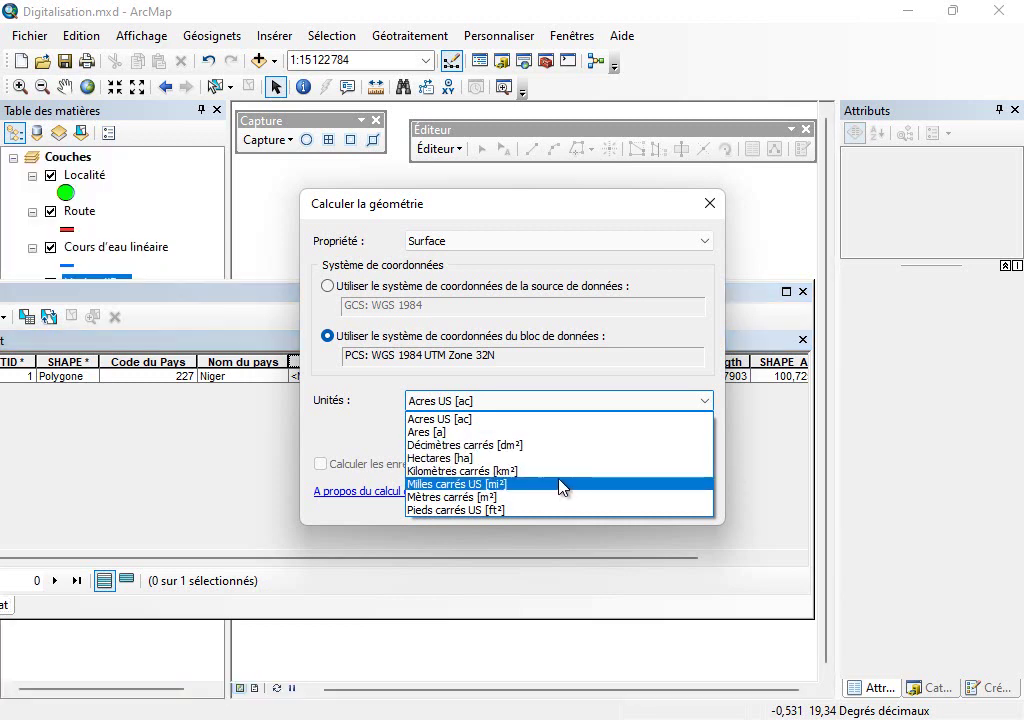
left_click(540, 471)
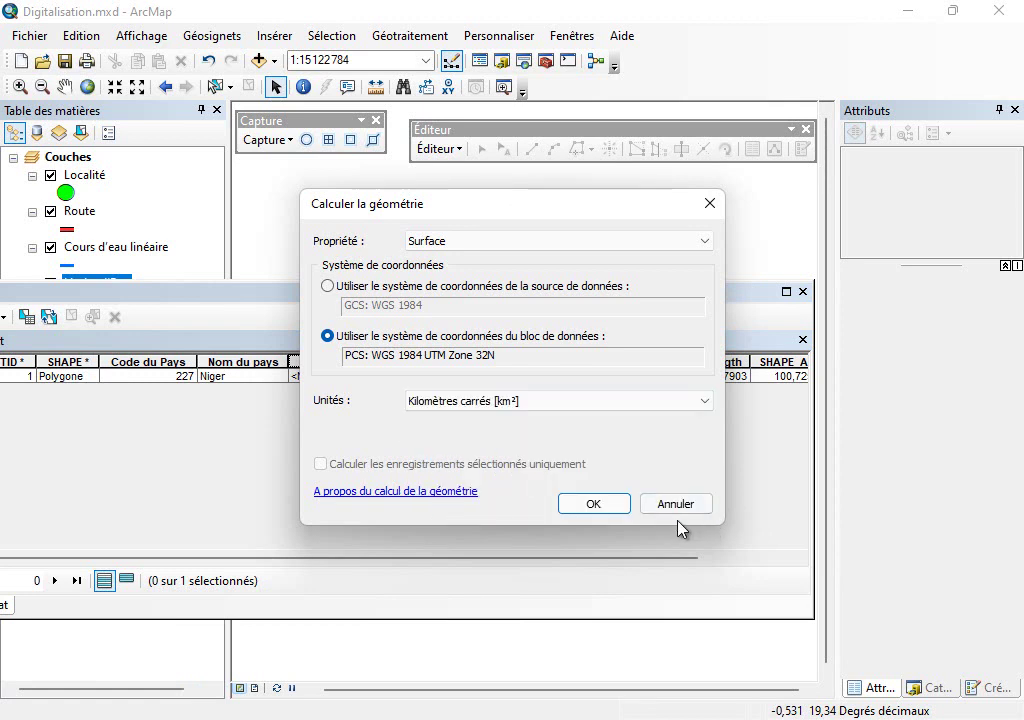
left_click(605, 506)
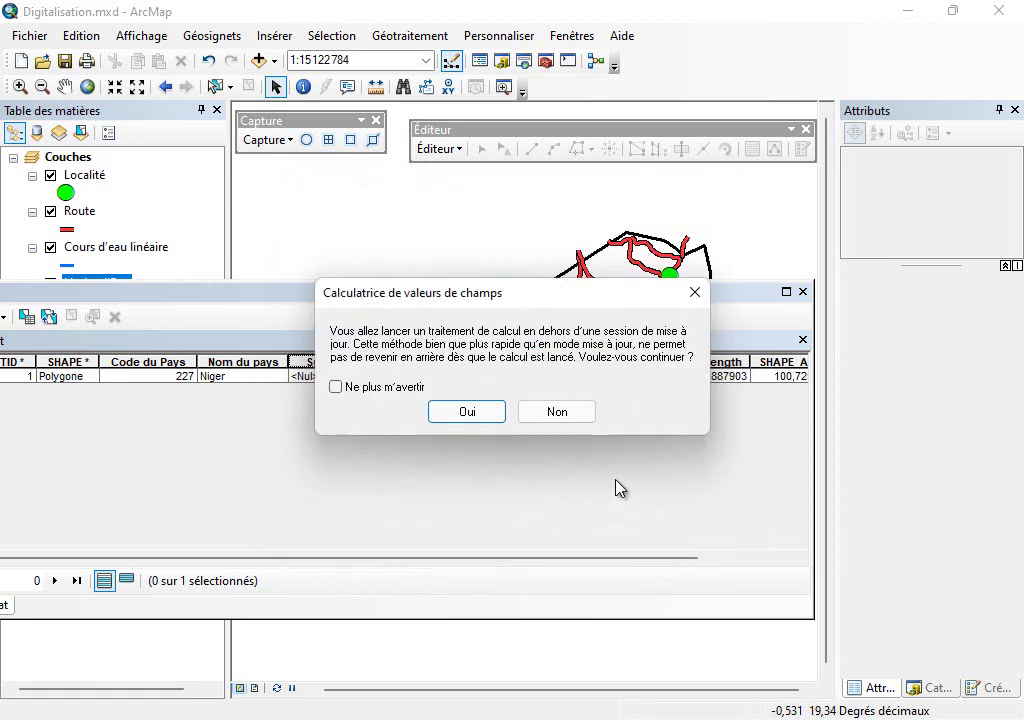
left_click(485, 414)
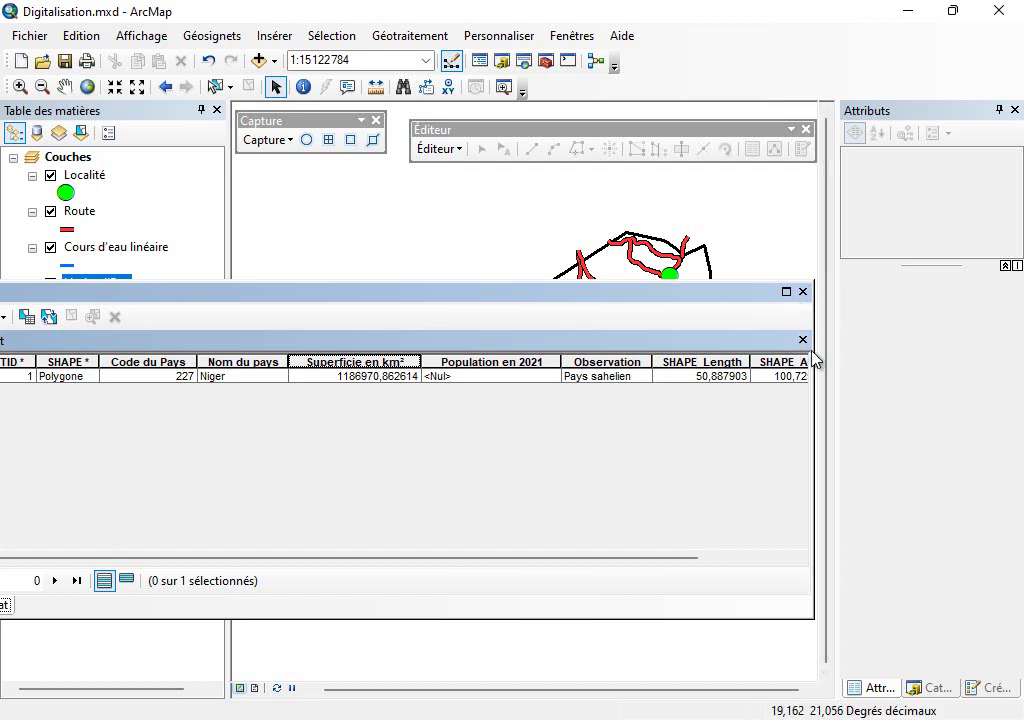
Narrow the table window, close the Limite d'Etat table and open the Région layer's attribute table.
left_click_drag(814, 386, 492, 386)
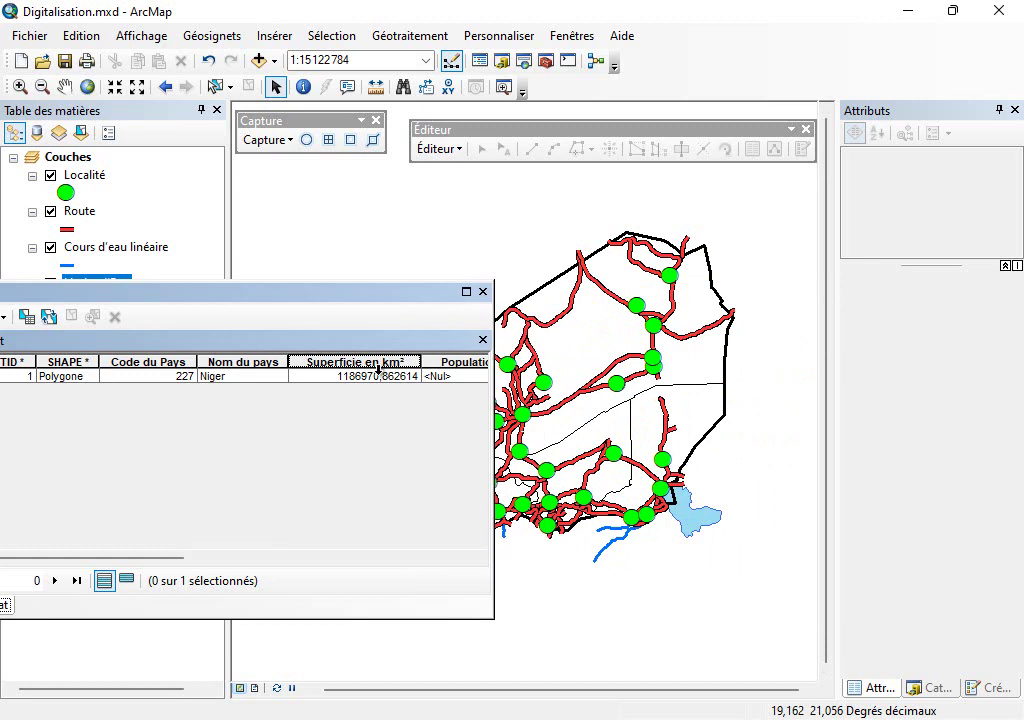
left_click_drag(330, 307, 645, 295)
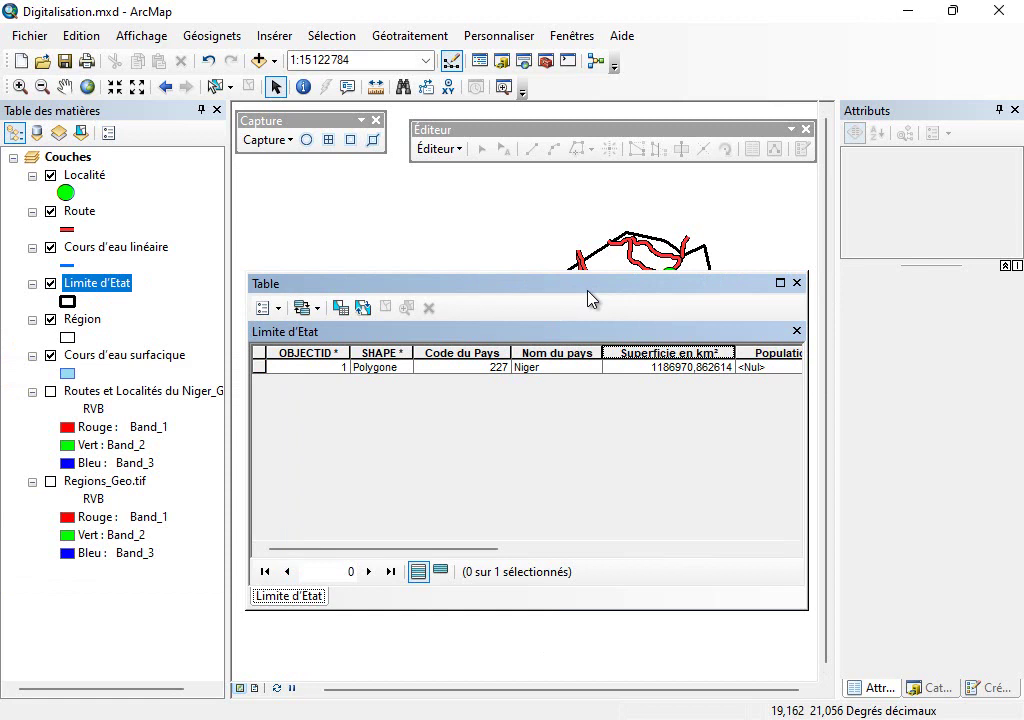
left_click(797, 283)
right_click(84, 320)
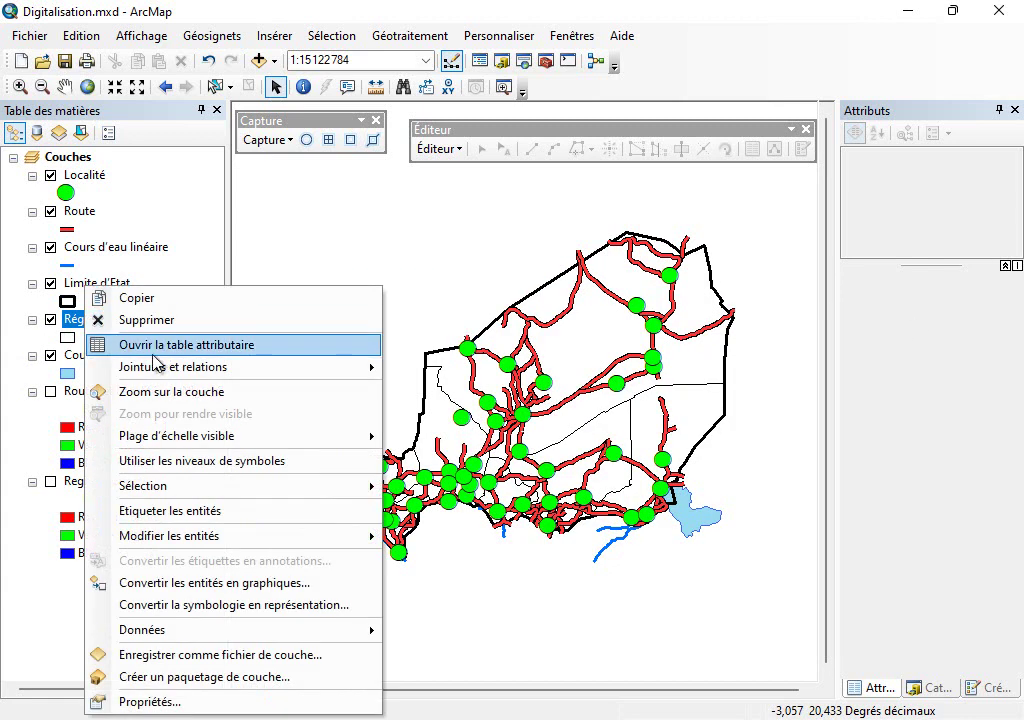
left_click(170, 345)
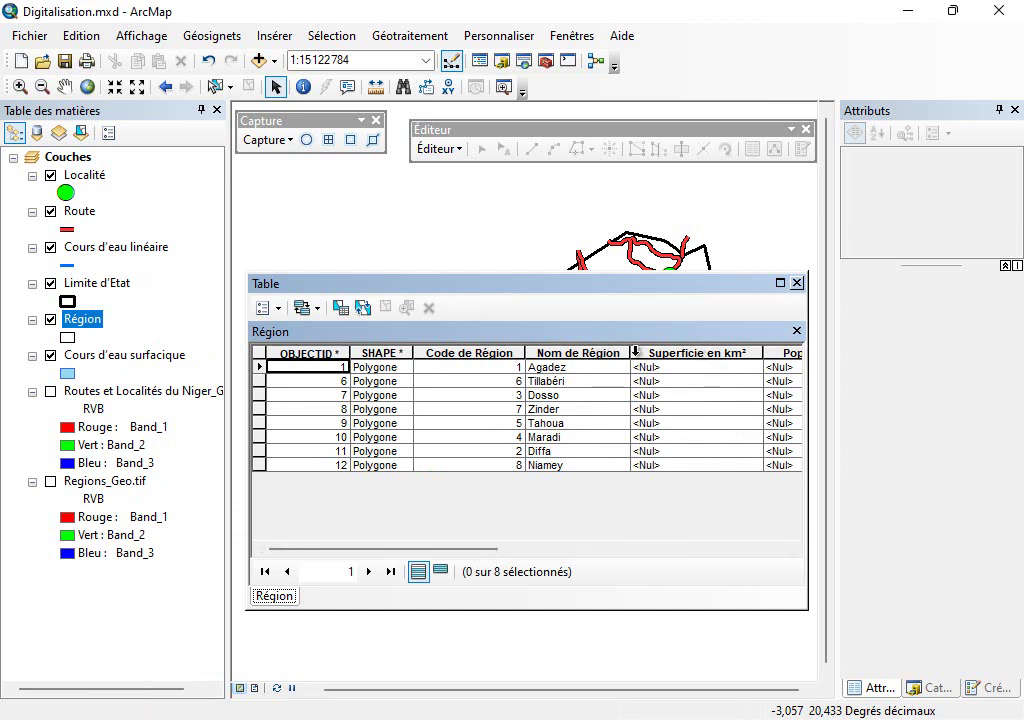
Calculate the Région layer's Superficie en km² field as Surface in Kilomètres carrés [km²], using the data frame's WGS 1984 UTM Zone 32N.
right_click(690, 354)
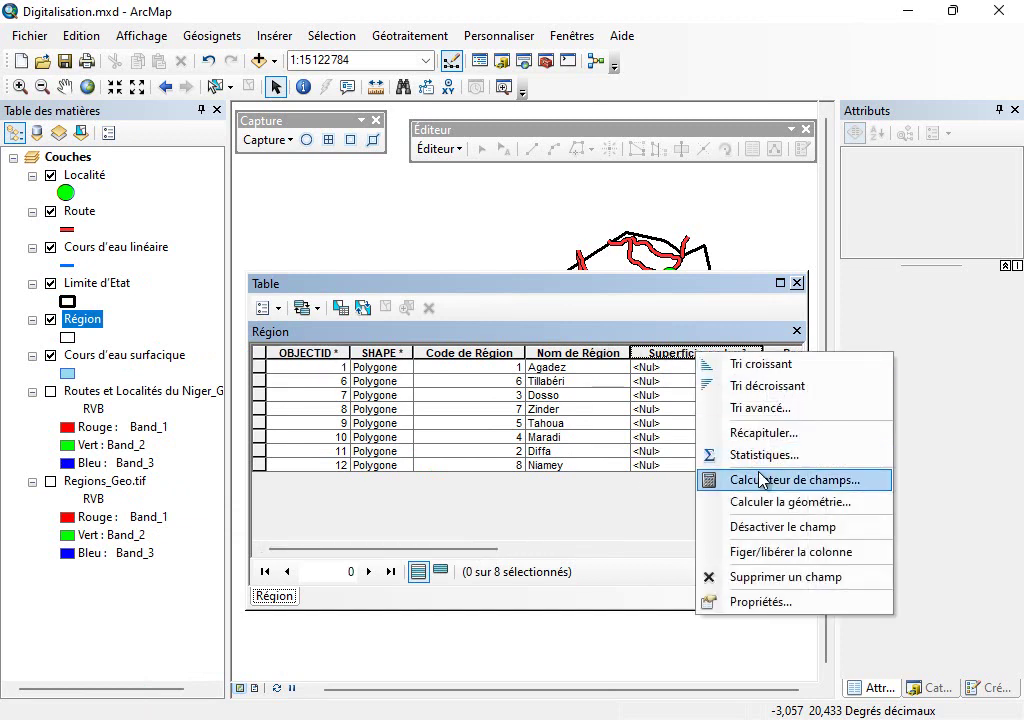
left_click(777, 500)
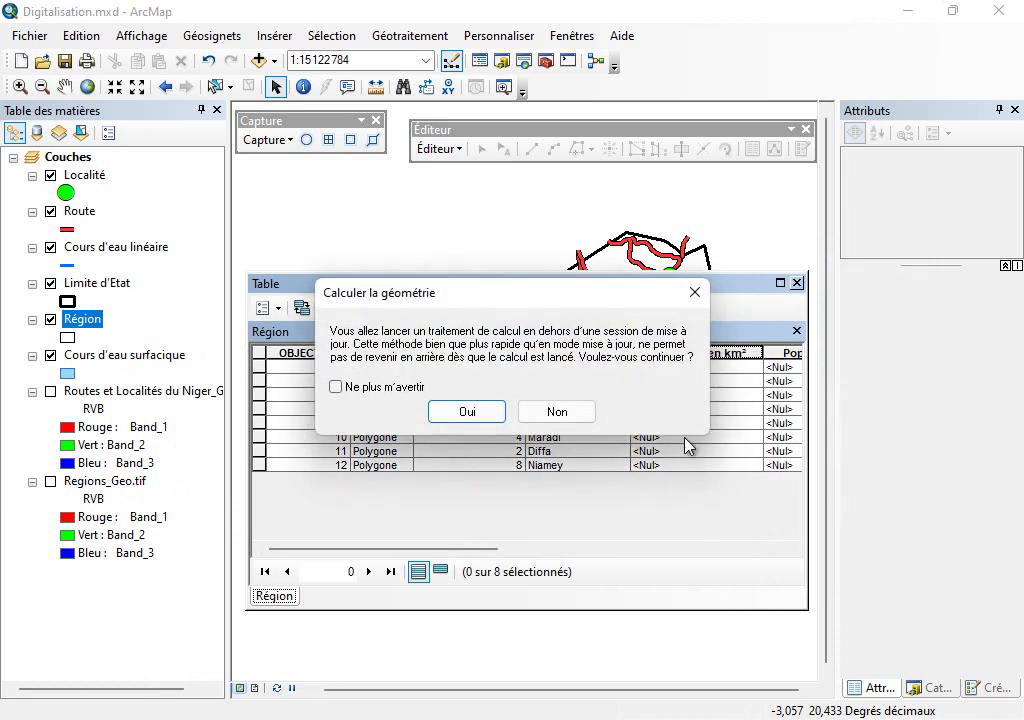
left_click(488, 412)
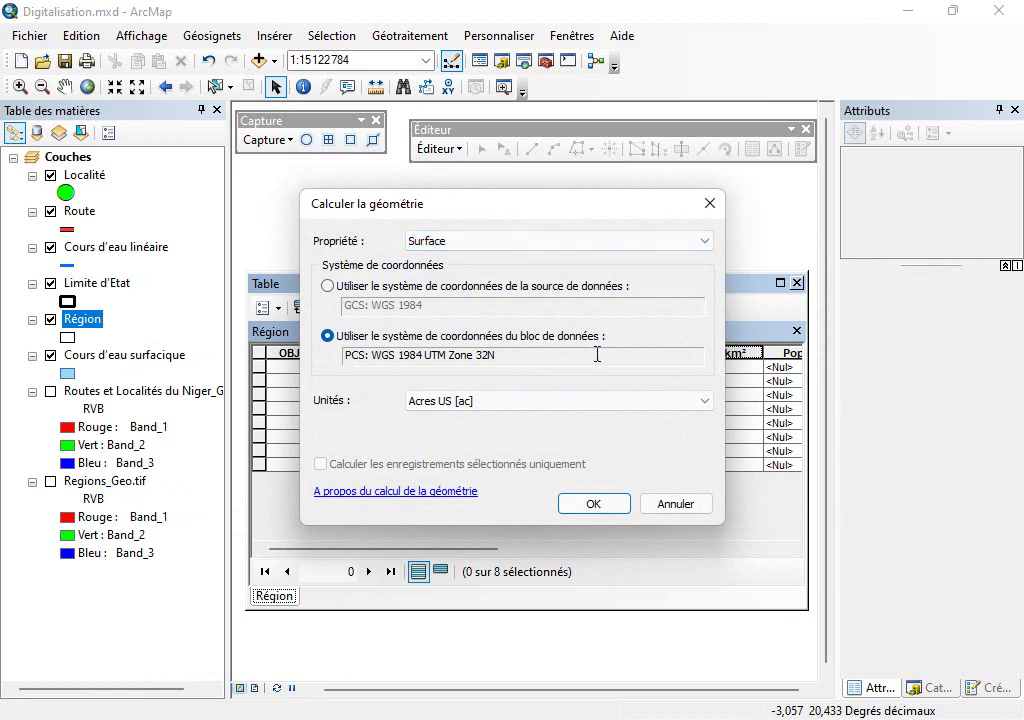
left_click(500, 408)
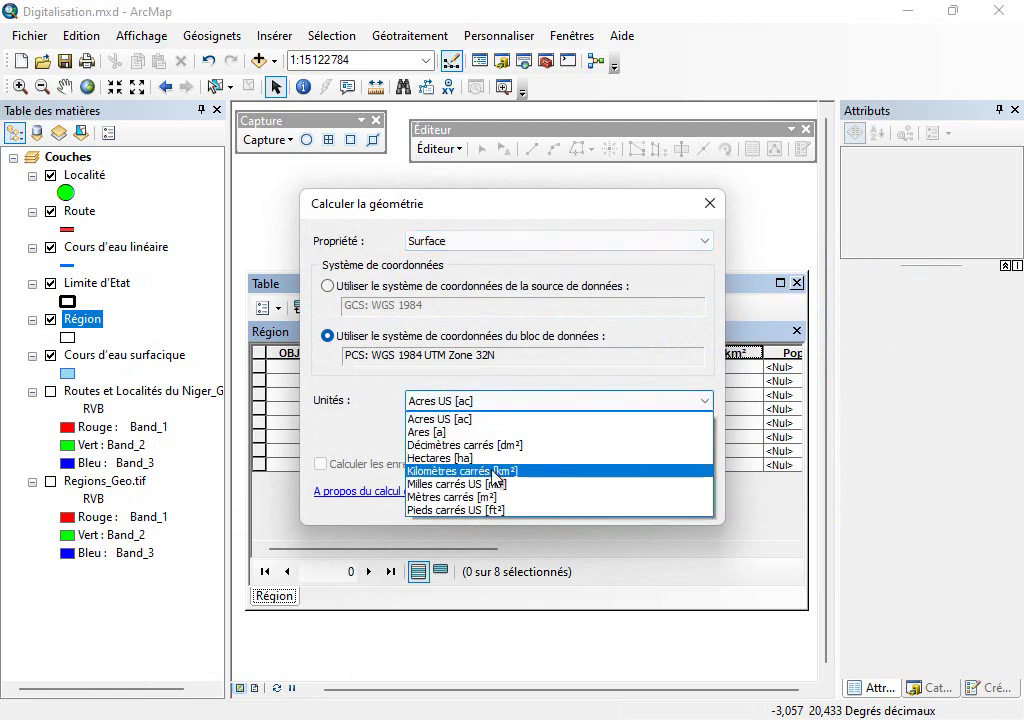
left_click(490, 471)
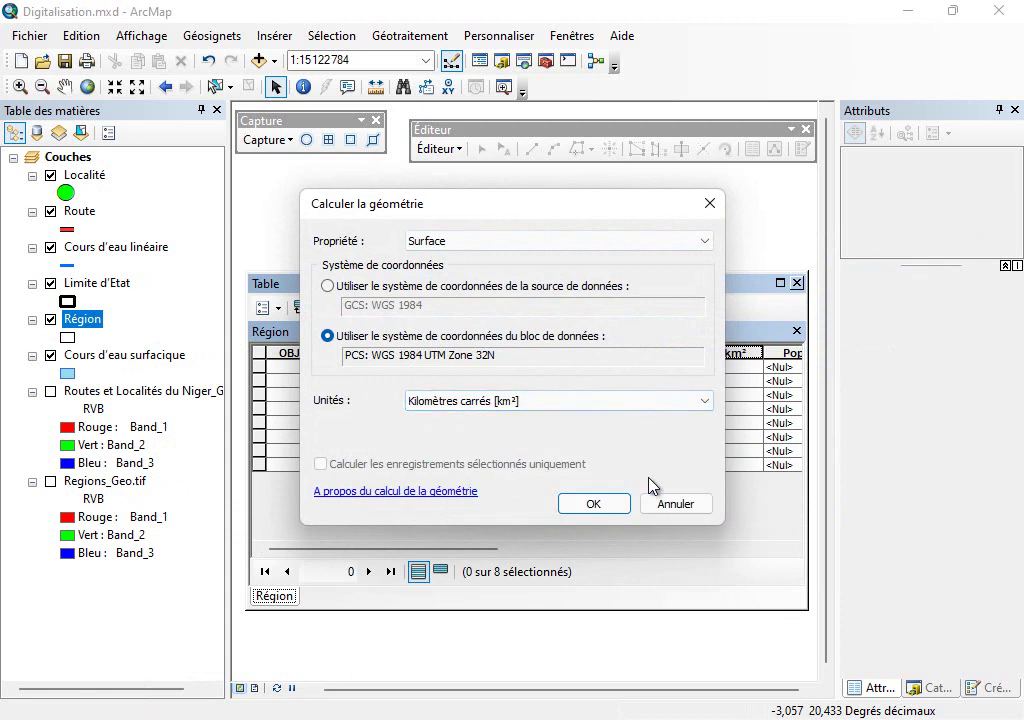
left_click(605, 511)
left_click(467, 412)
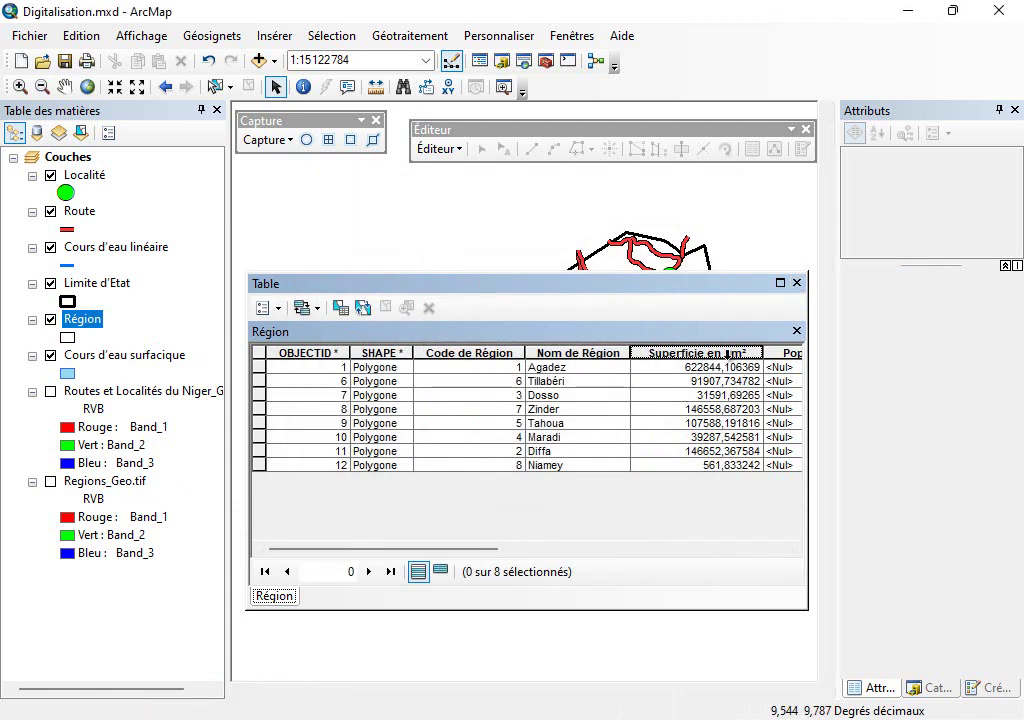
Sort the Région table by Superficie en km² in descending order and move its window lower to uncover the map.
double_click(730, 354)
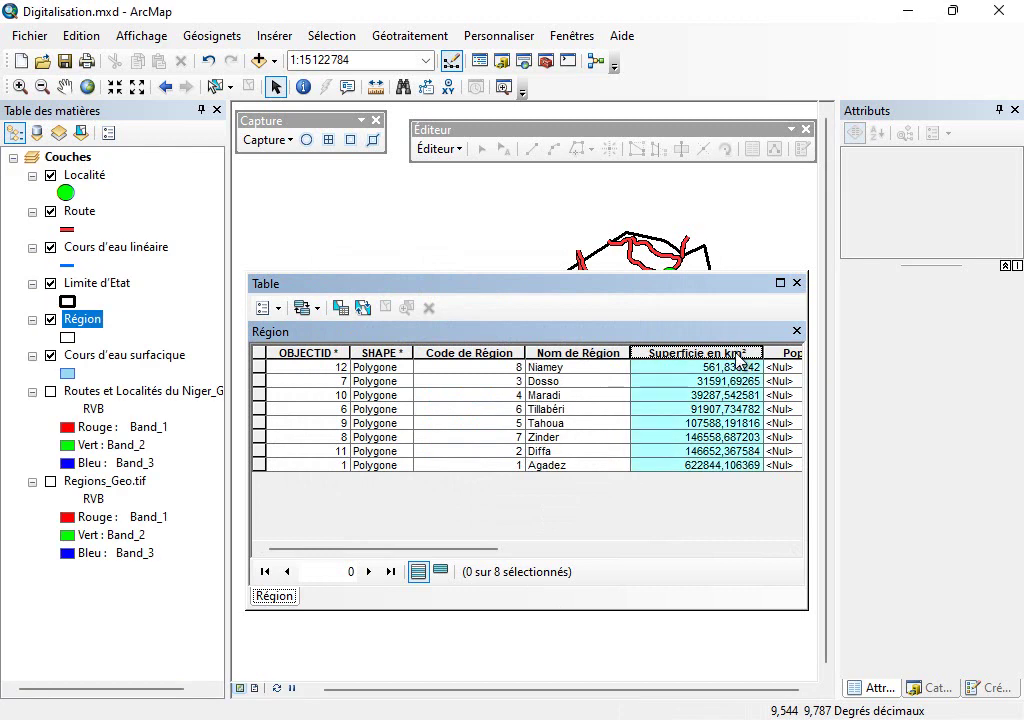
double_click(740, 356)
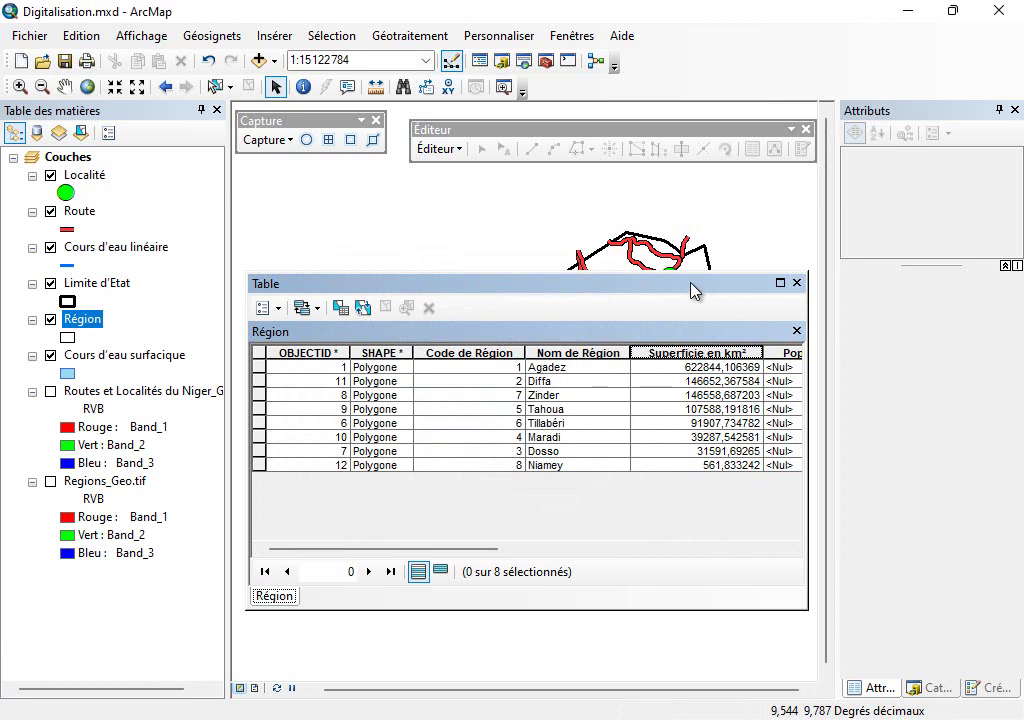
left_click_drag(695, 290, 712, 505)
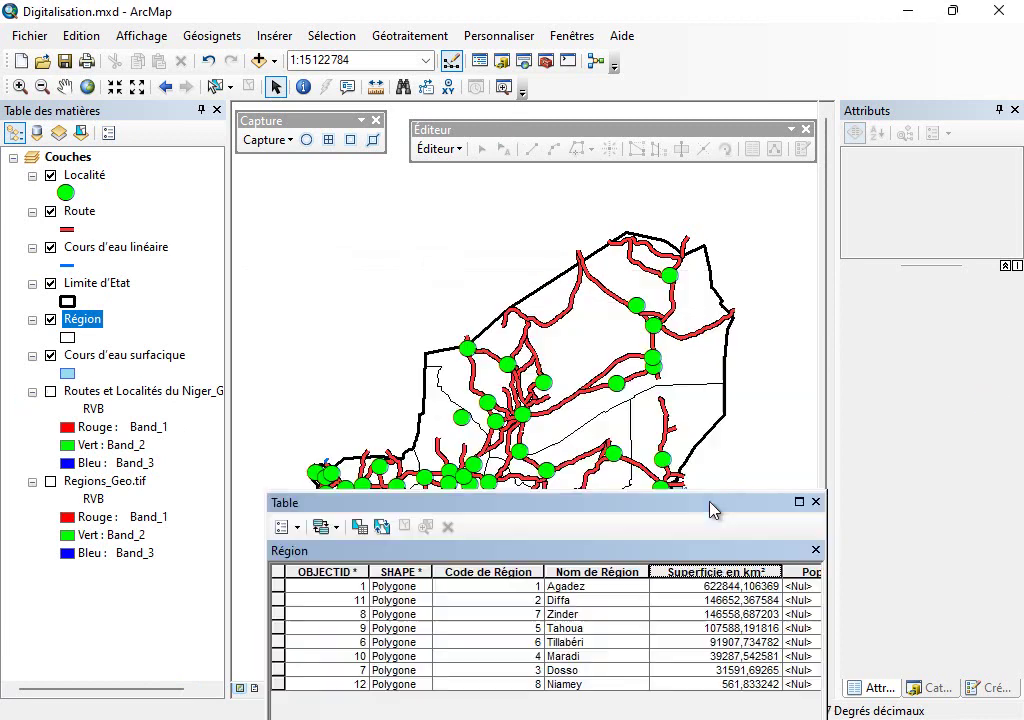
Turn off all layers, display only Région and Regions_Geo.tif, and place the Région table beside the regions for comparison.
right_click(70, 158)
left_click(198, 330)
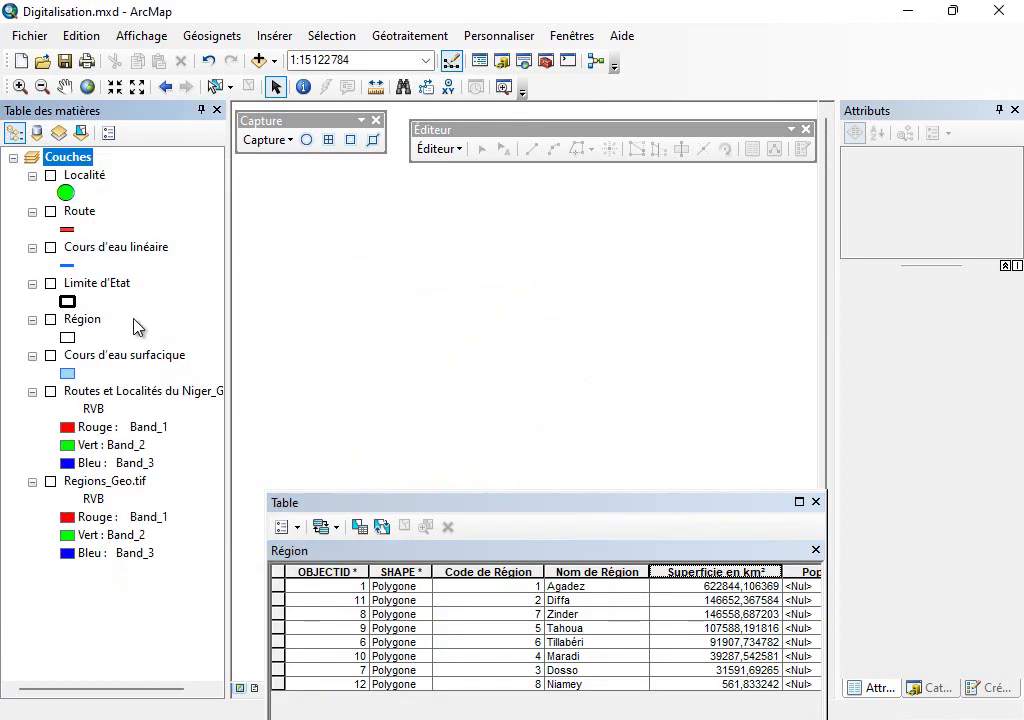
left_click(50, 319)
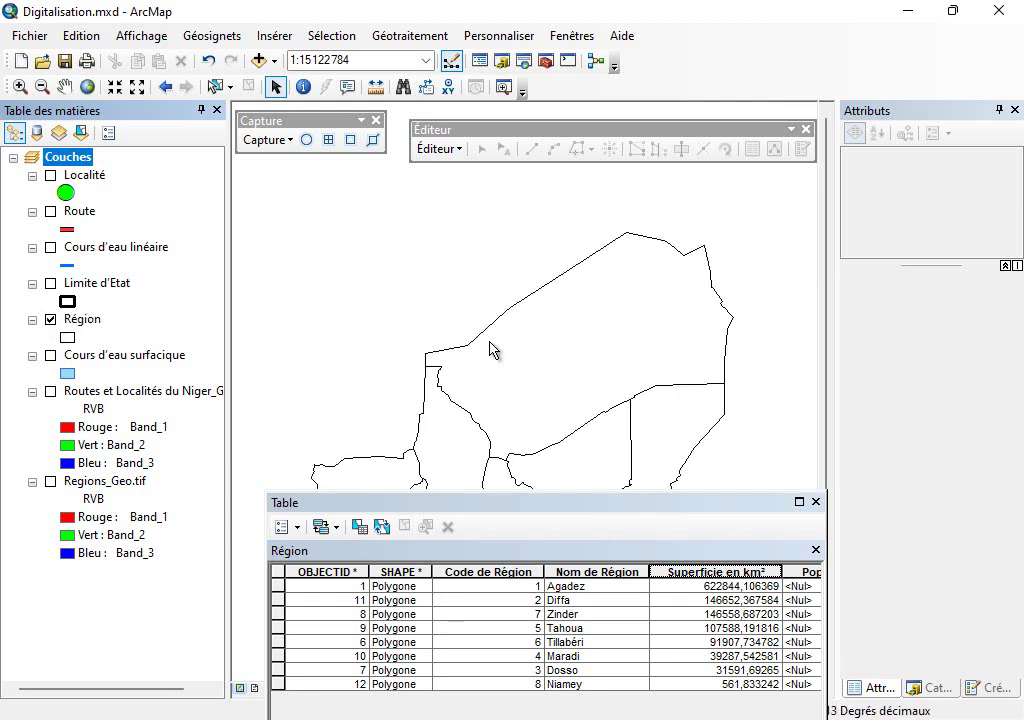
left_click_drag(650, 503, 727, 592)
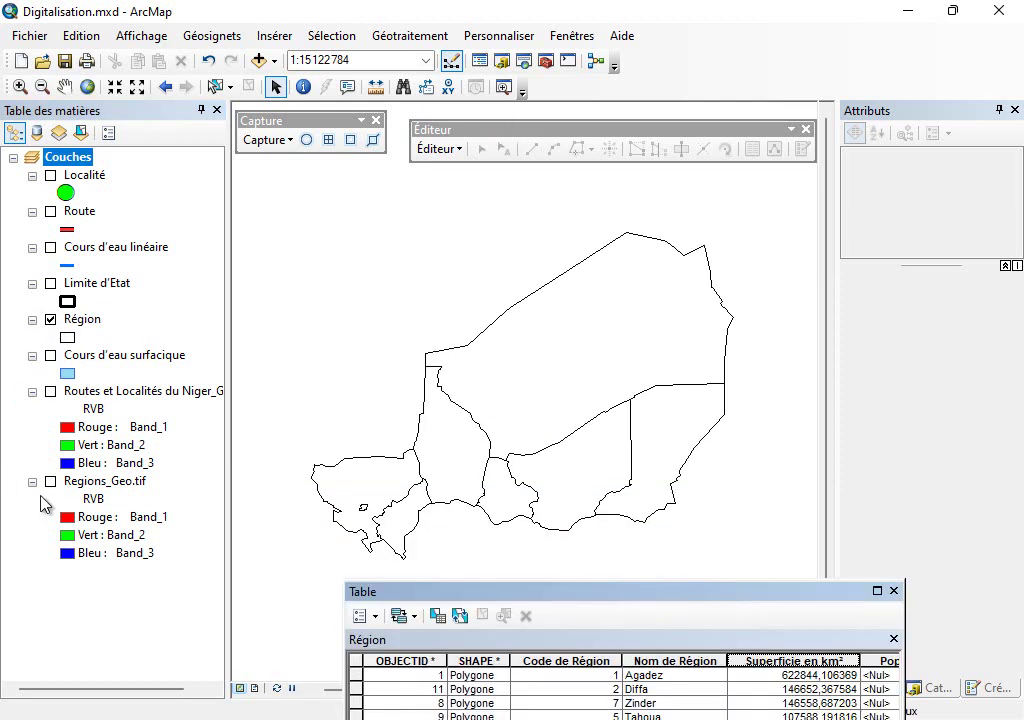
left_click(50, 481)
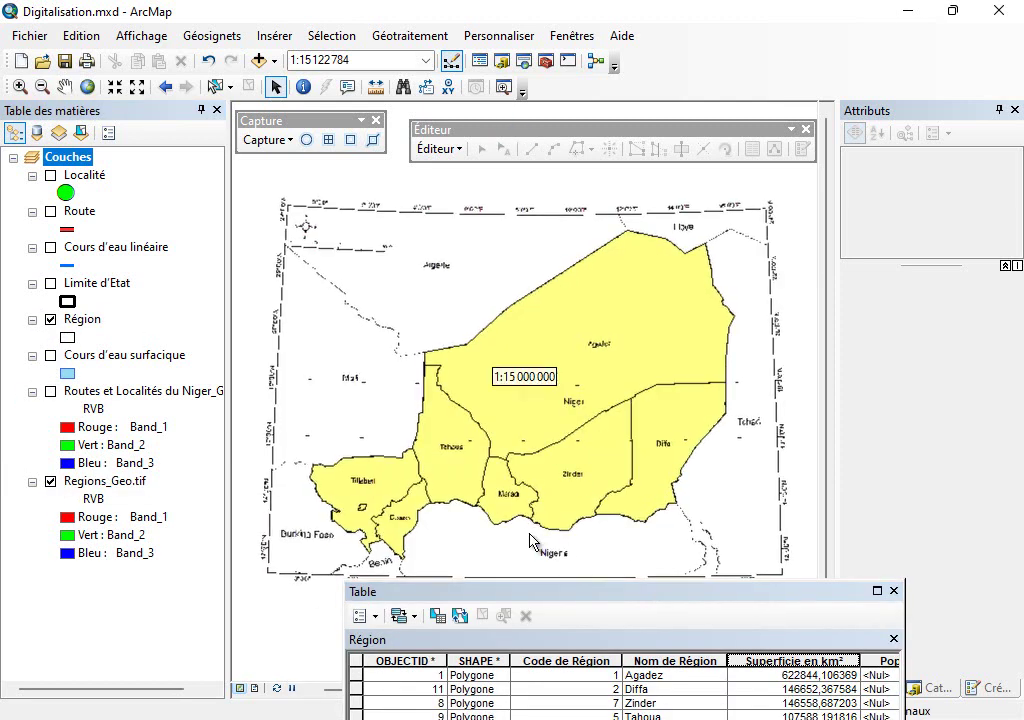
scroll(530, 541, "up", 2)
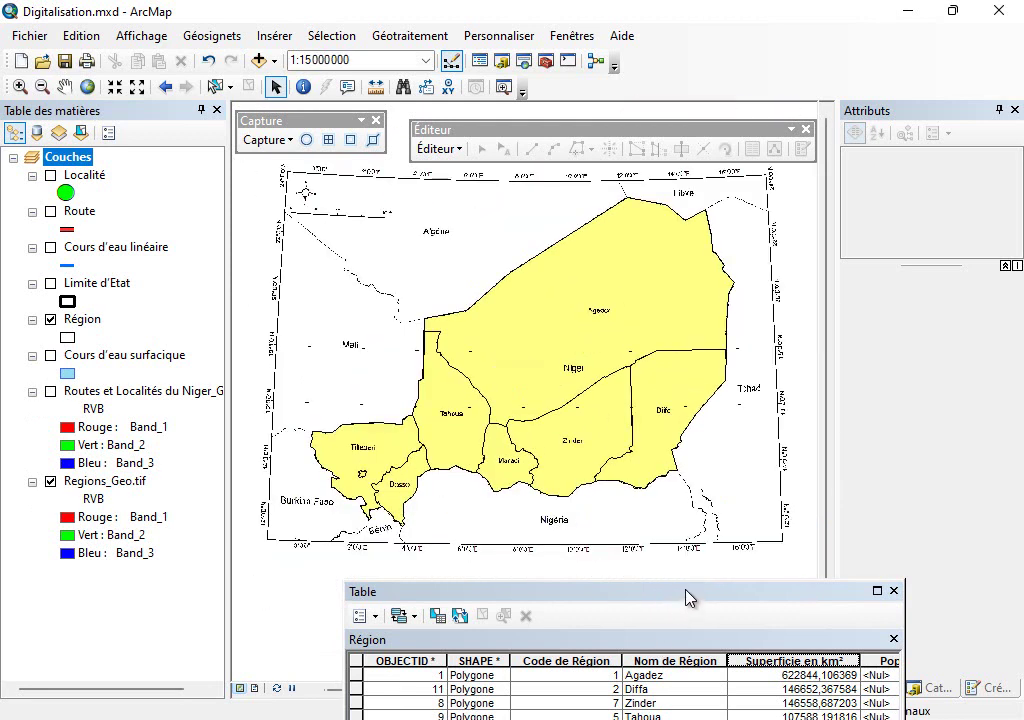
left_click_drag(688, 597, 713, 455)
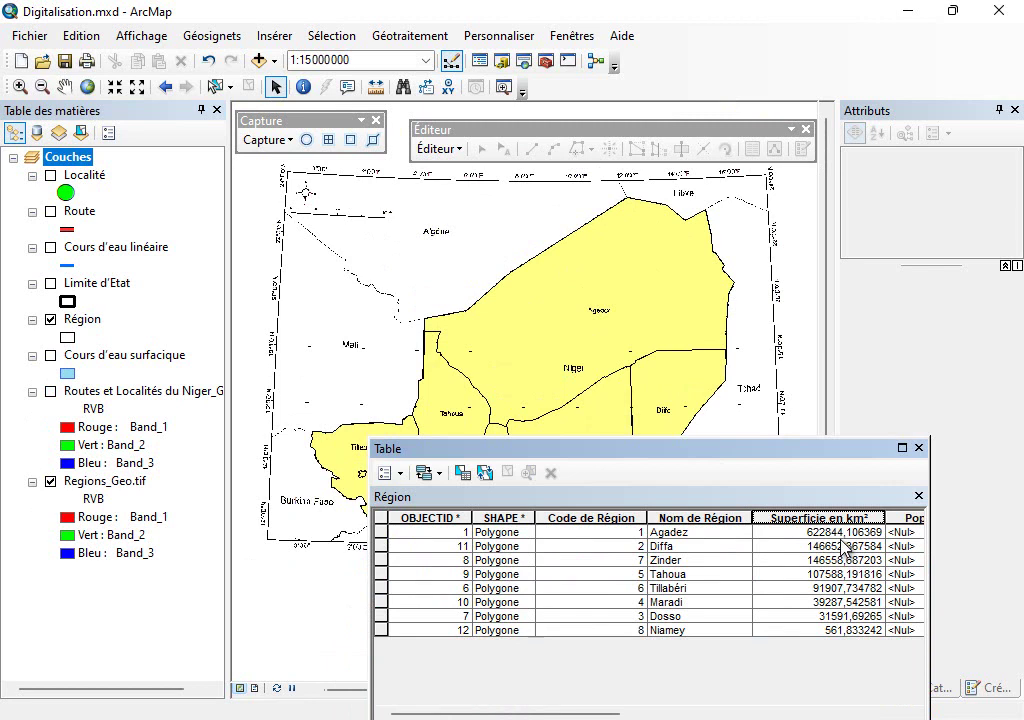
left_click_drag(782, 450, 851, 508)
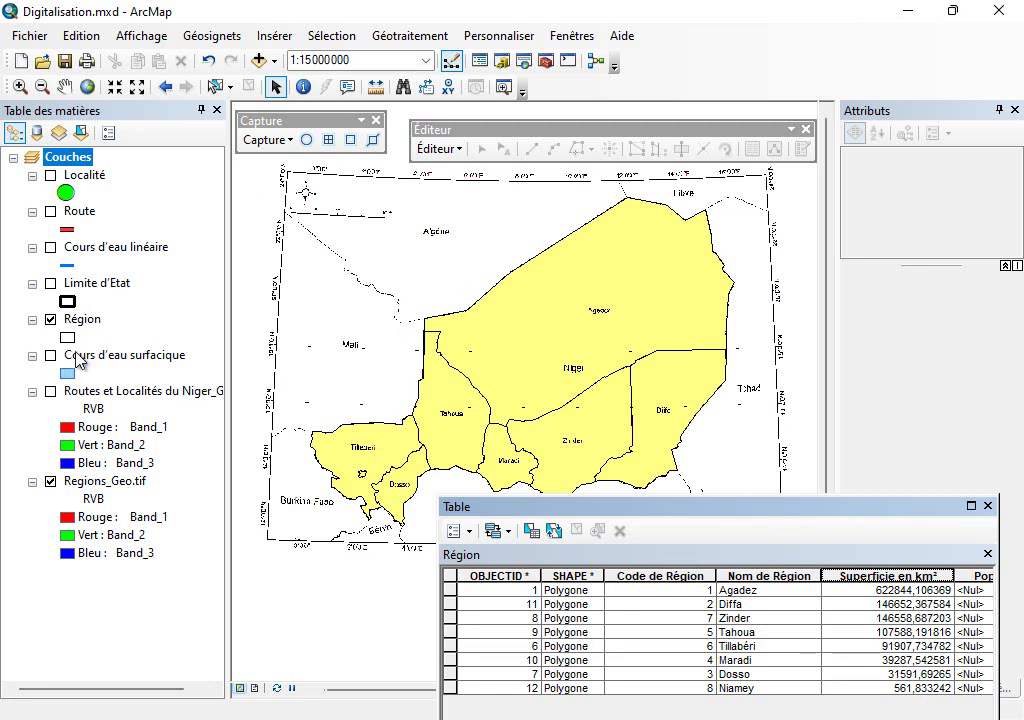
Display the Cours d'eau surfacique layer, open its attribute table and reposition the table window over the map.
left_click(50, 355)
right_click(80, 356)
left_click(160, 346)
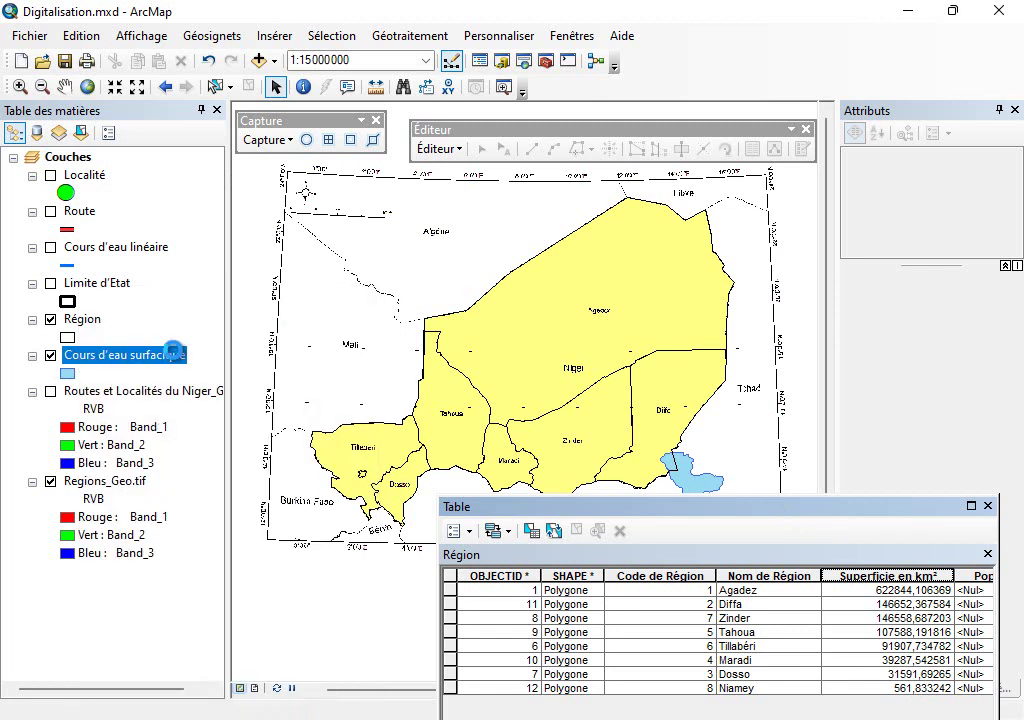
left_click_drag(823, 515, 633, 273)
Calculate the Superficie en km² field of Cours d'eau surfacique as Surface in Kilomètres carrés [km²], outside an edit session.
right_click(645, 338)
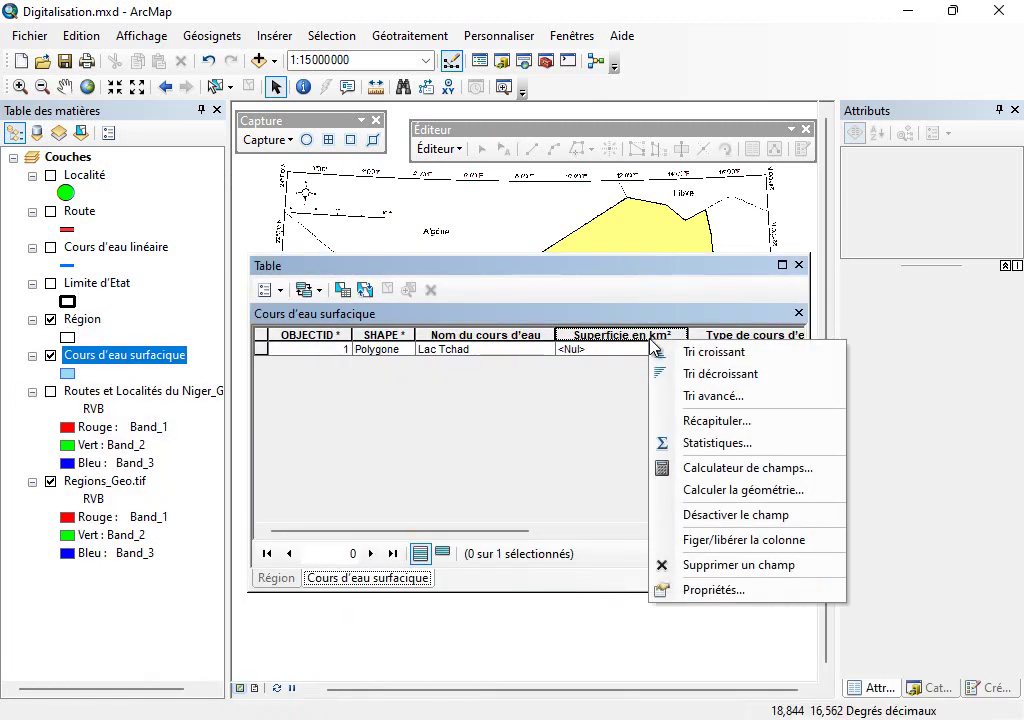
left_click(755, 490)
left_click(470, 418)
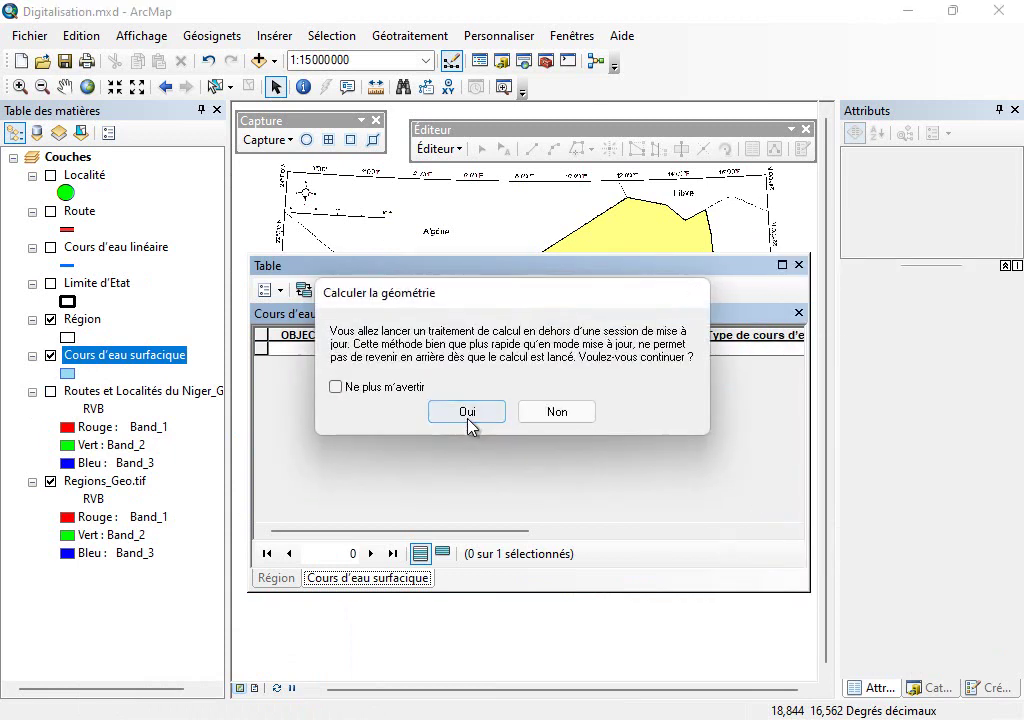
left_click(487, 405)
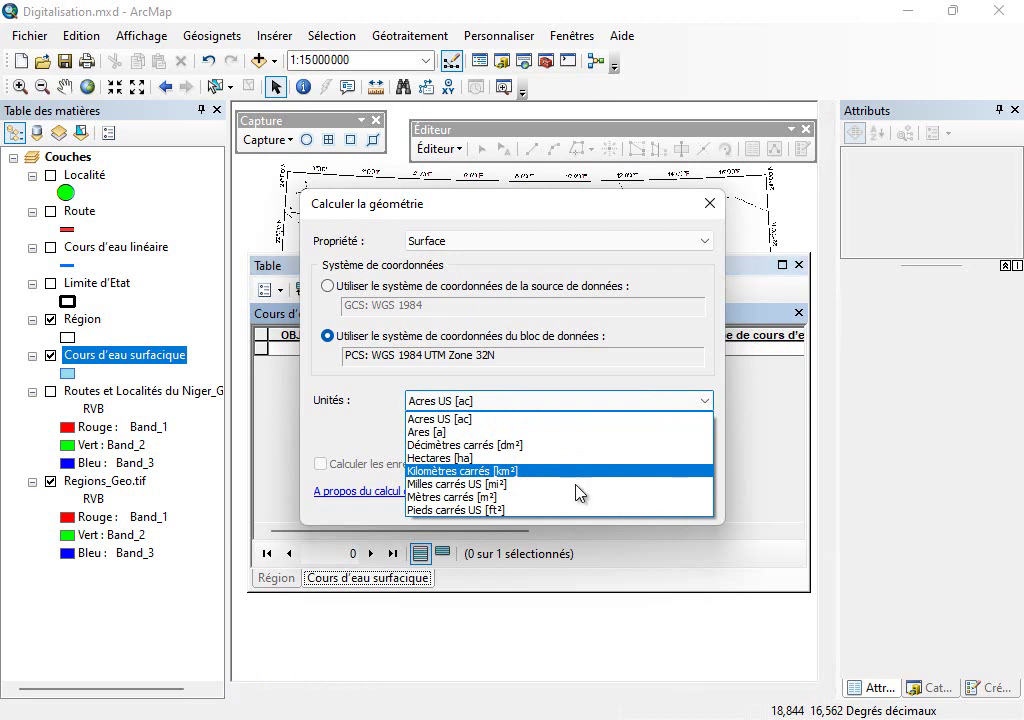
left_click(519, 474)
left_click(590, 503)
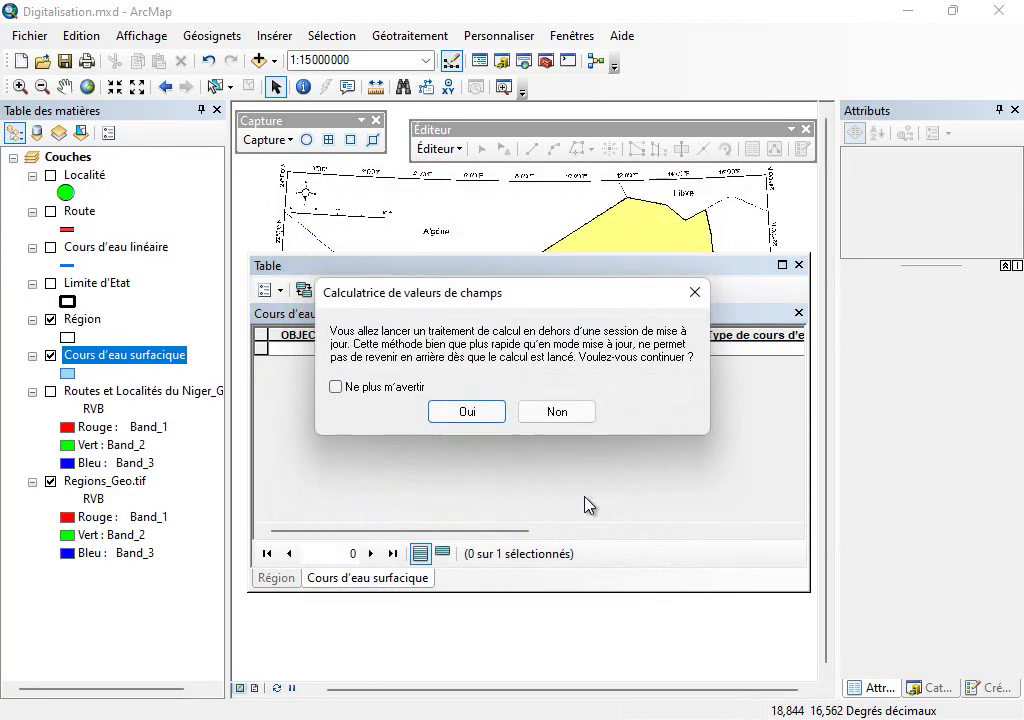
left_click(487, 419)
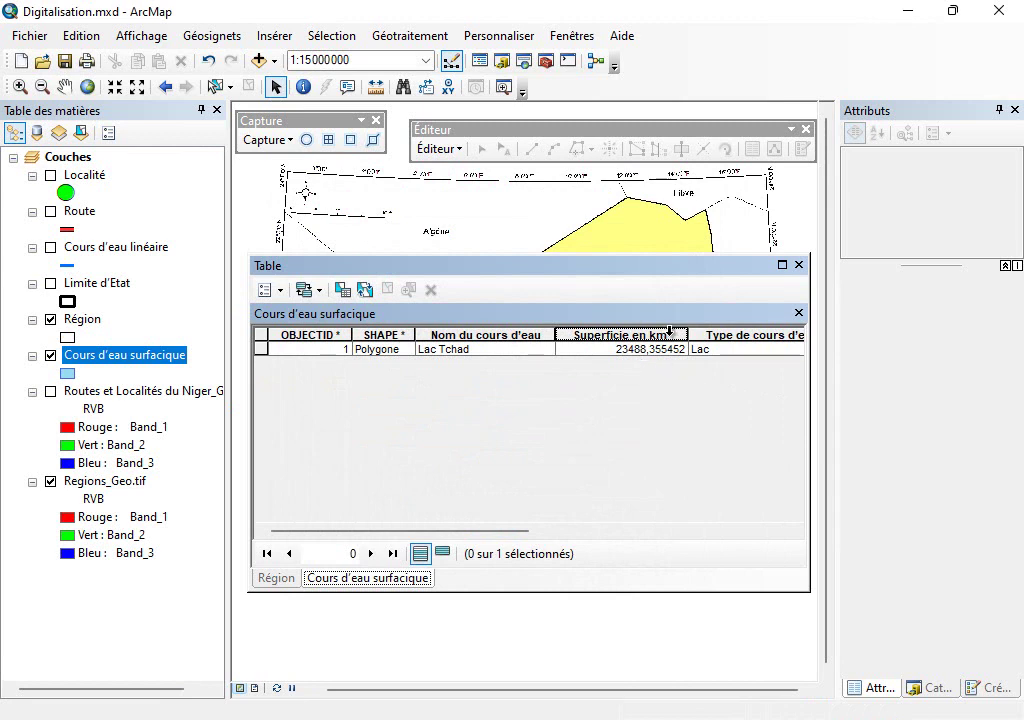
Close the table window, display the Cours d'eau linéaire layer and open its attribute table.
left_click_drag(884, 281, 847, 318)
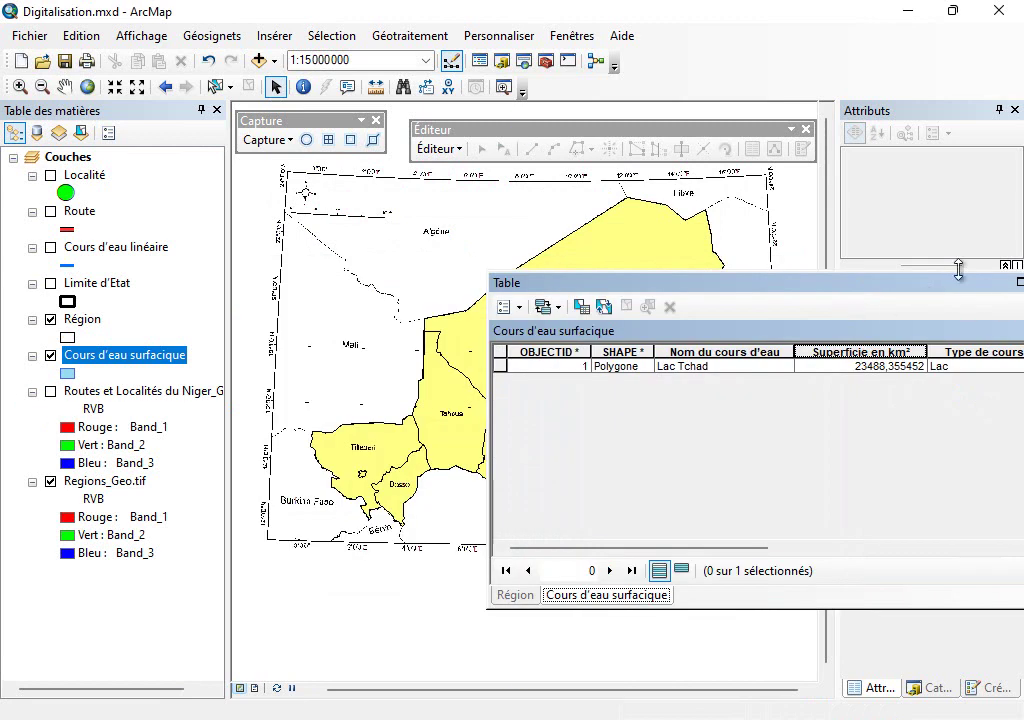
left_click(812, 300)
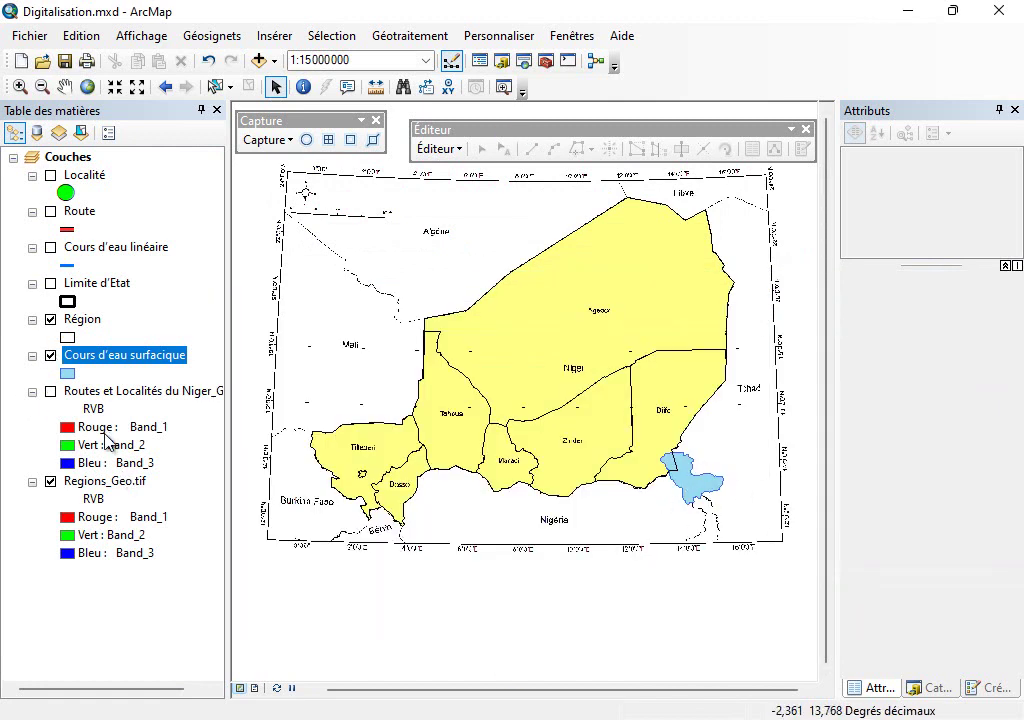
left_click(51, 248)
right_click(110, 247)
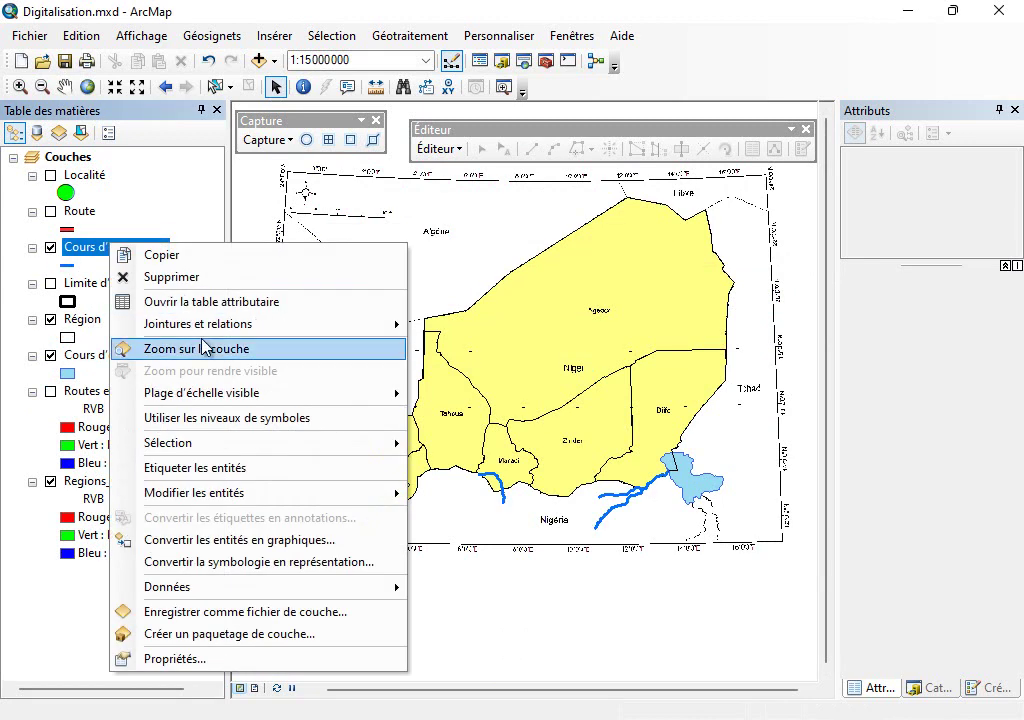
left_click(211, 303)
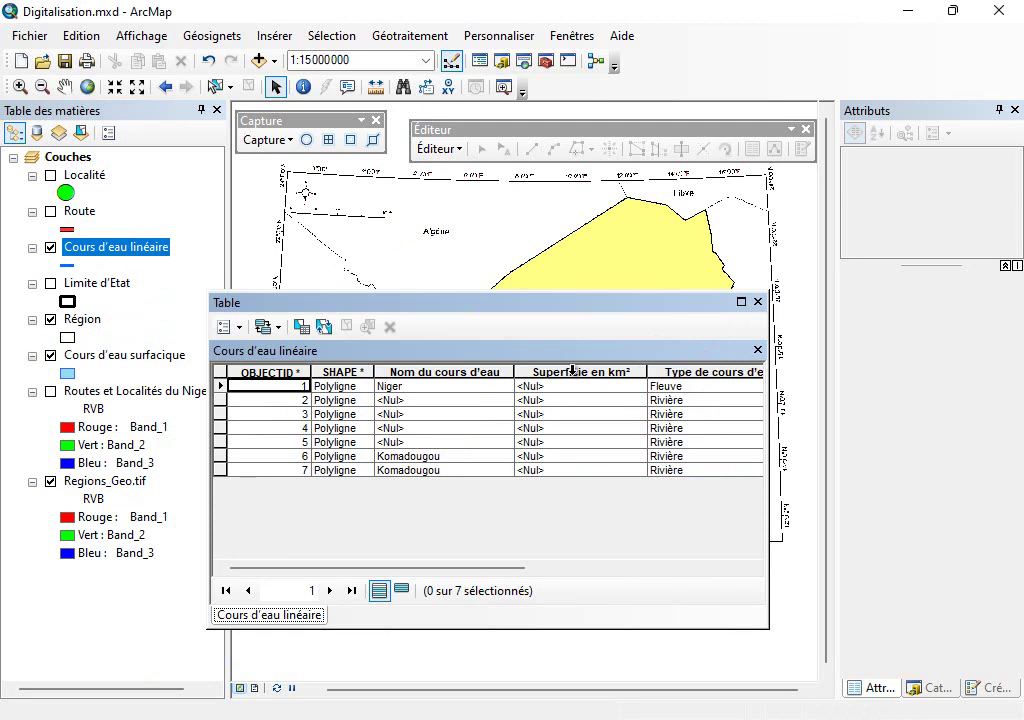
Check the properties of the Superficie en km² field in Cours d'eau linéaire and delete that field.
right_click(610, 375)
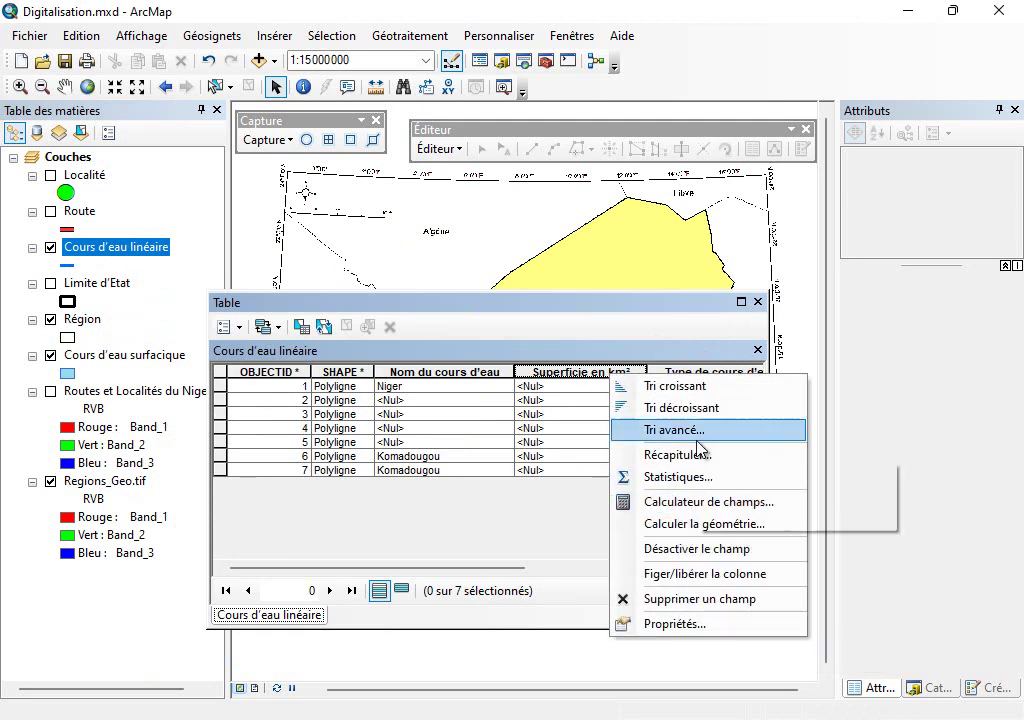
left_click(681, 603)
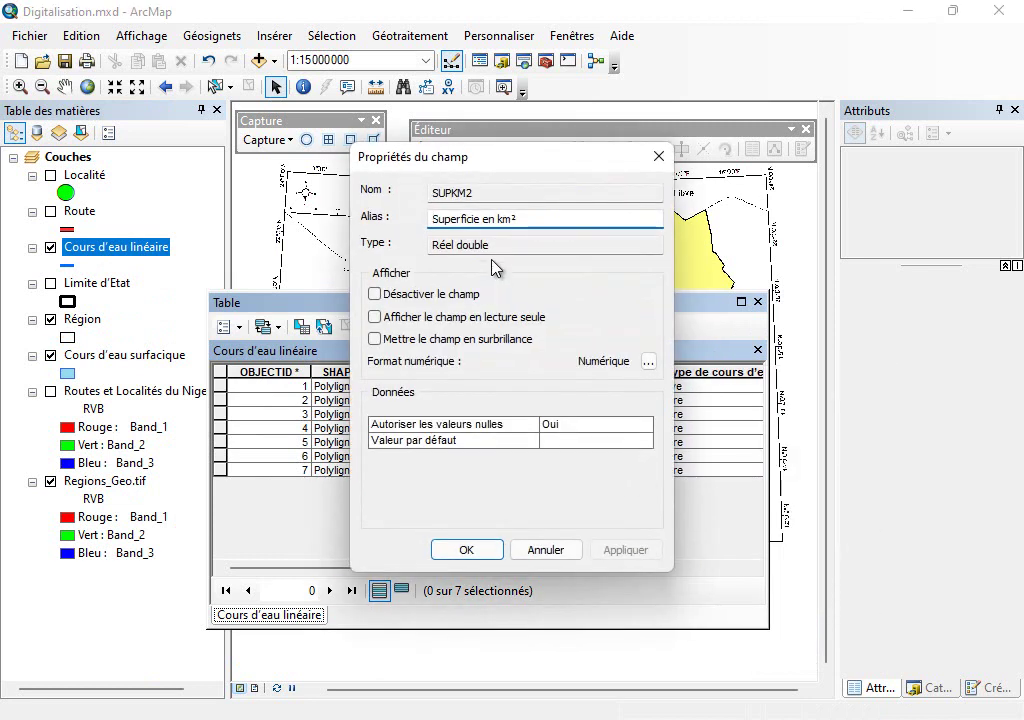
left_click(658, 156)
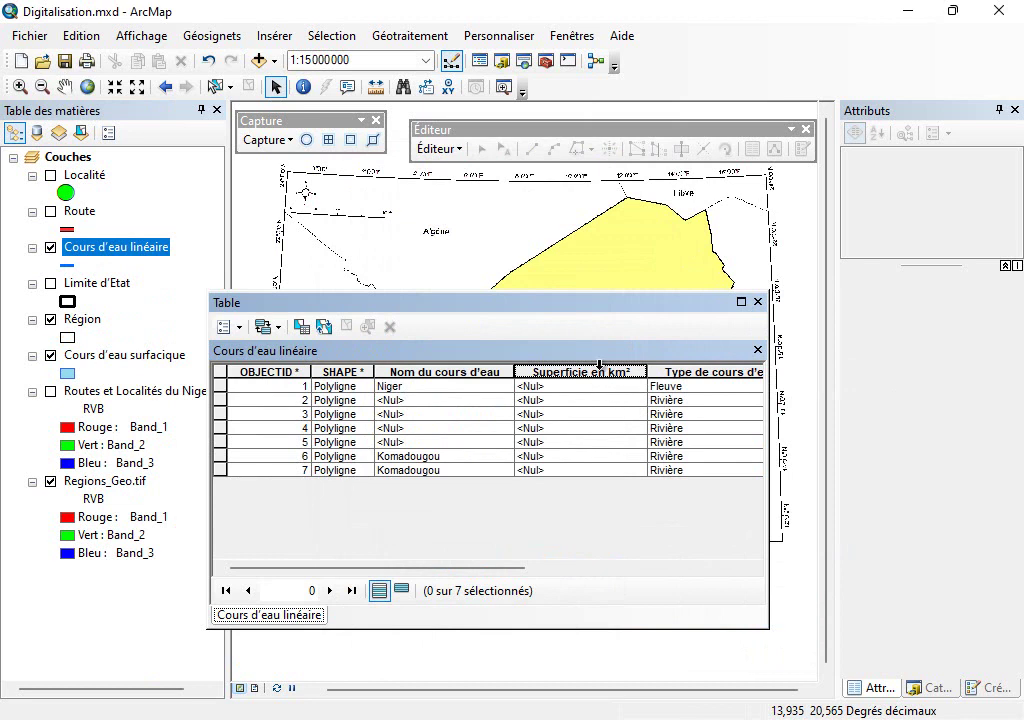
right_click(599, 366)
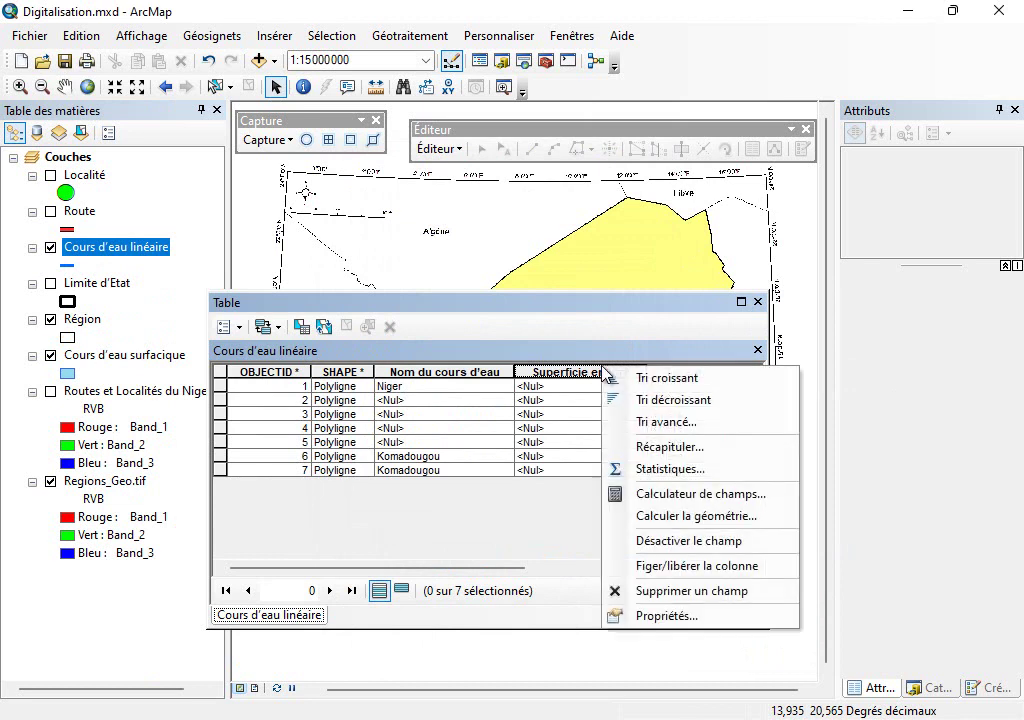
left_click(700, 593)
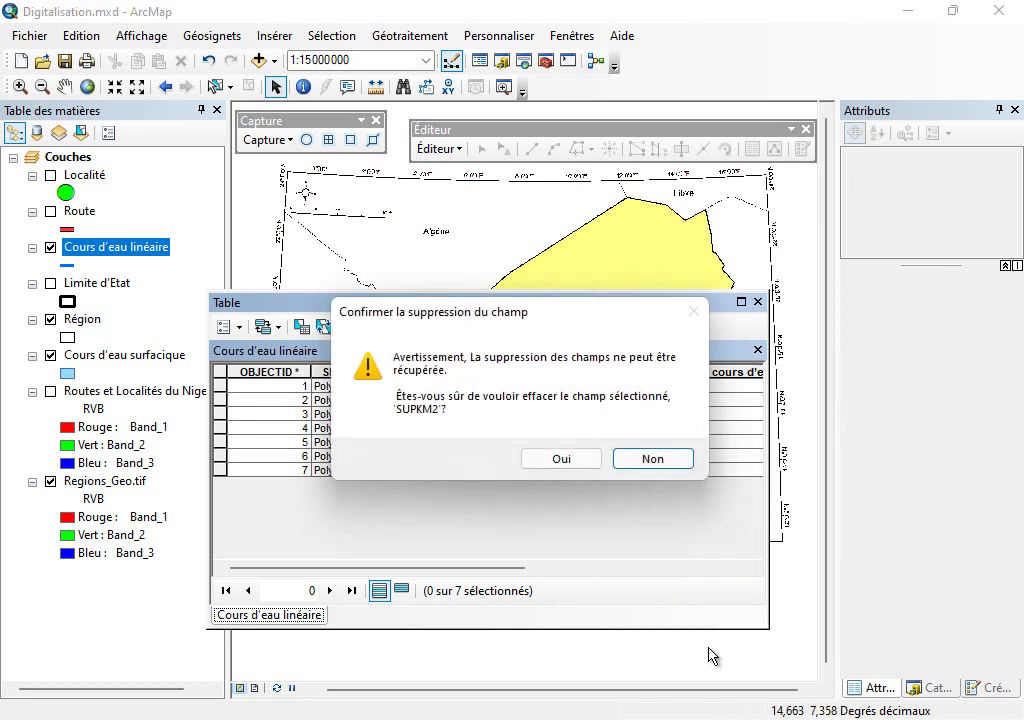
left_click(580, 459)
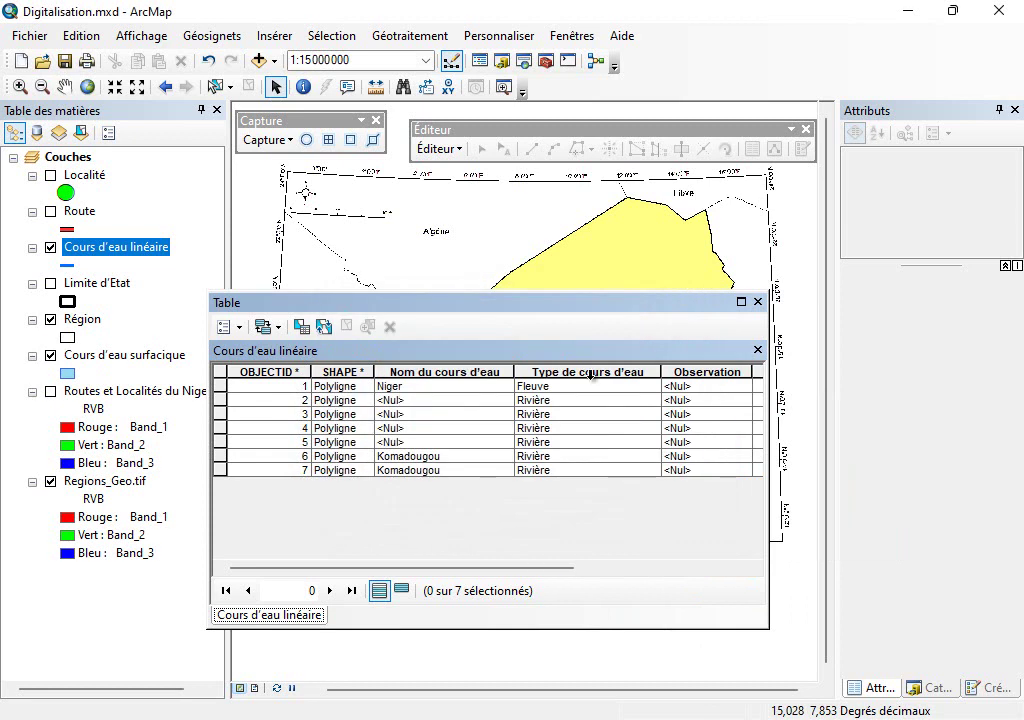
Add a Réel double field named LONGCE with the alias Longueur en KM to the Cours d'eau linéaire table.
left_click(241, 328)
left_click(296, 374)
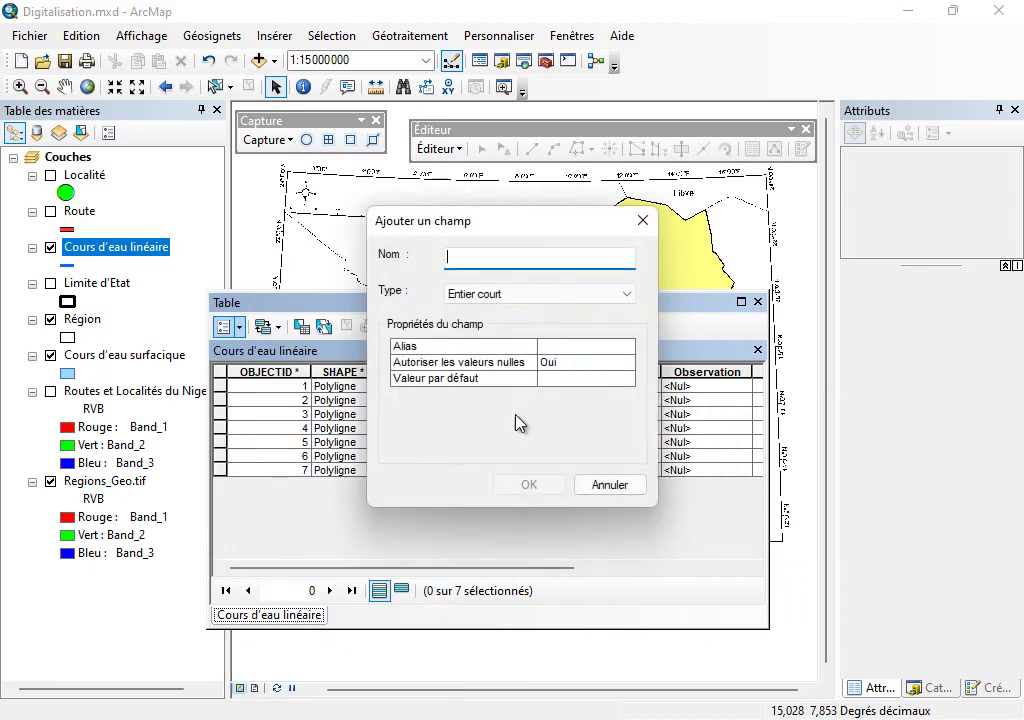
type("l")
key("BackSpace")
type("LONGCE")
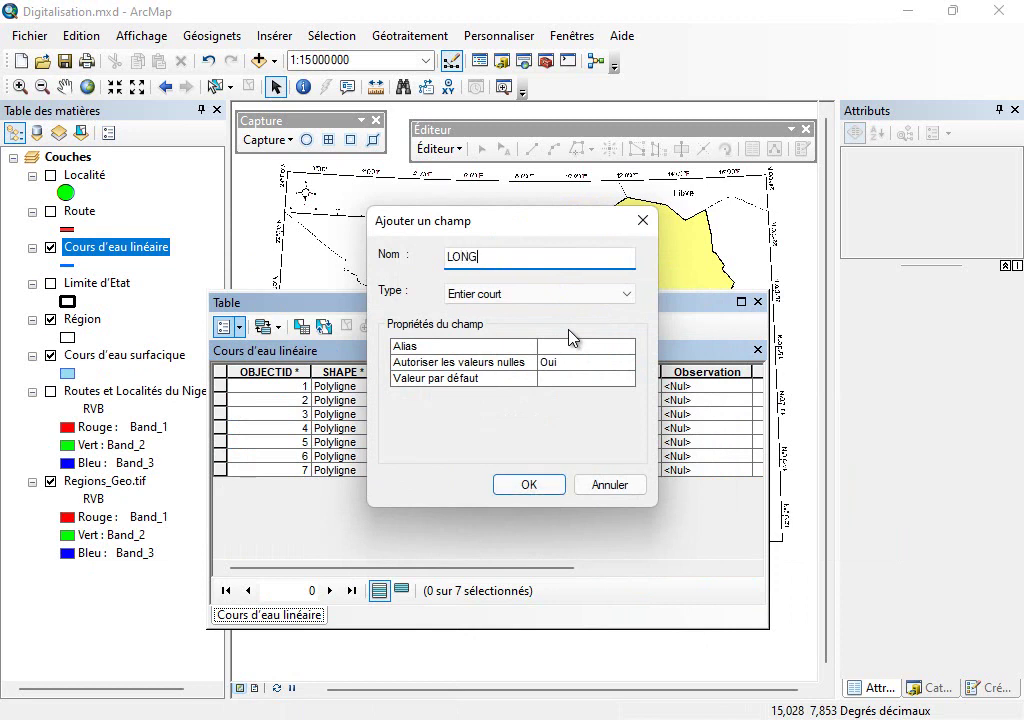
left_click(526, 294)
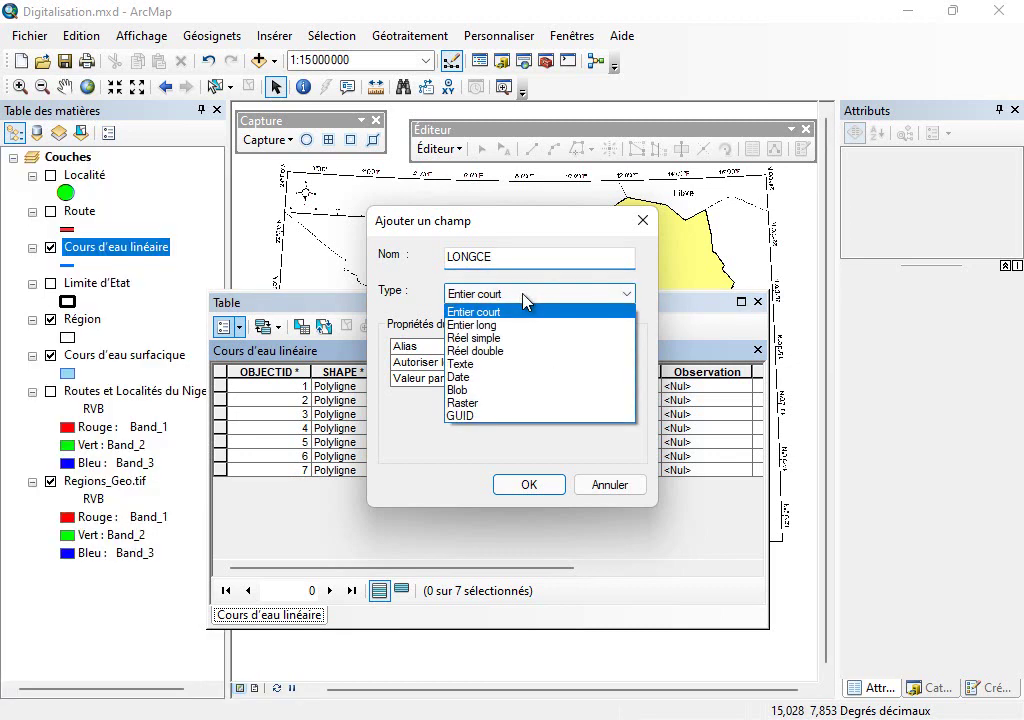
left_click(490, 351)
left_click(556, 347)
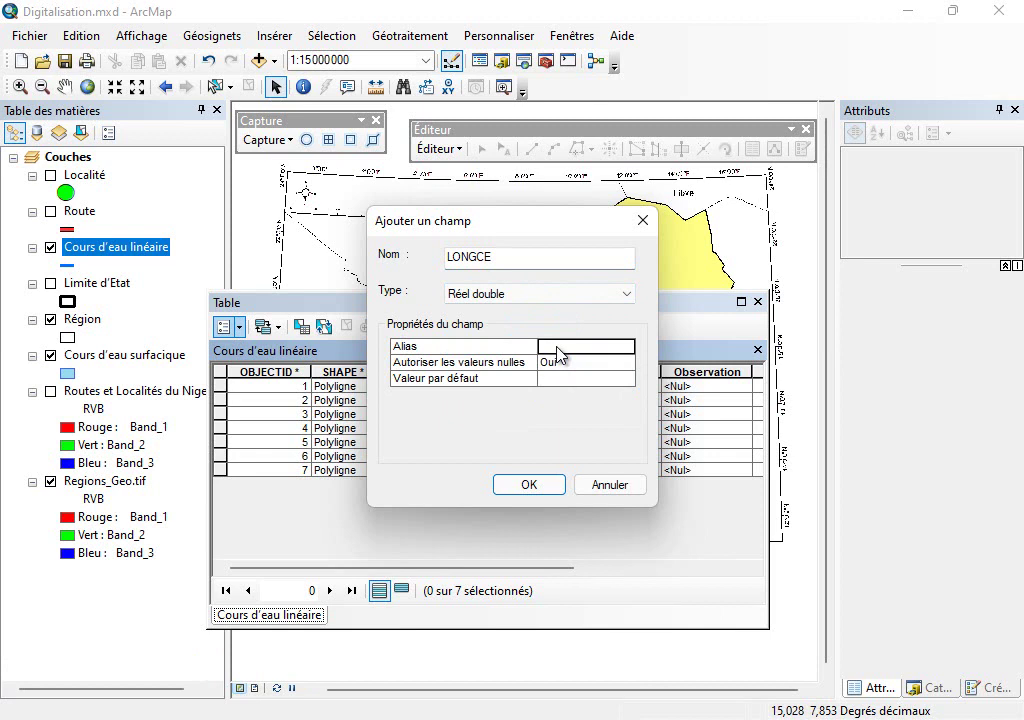
type("Longueur en KM")
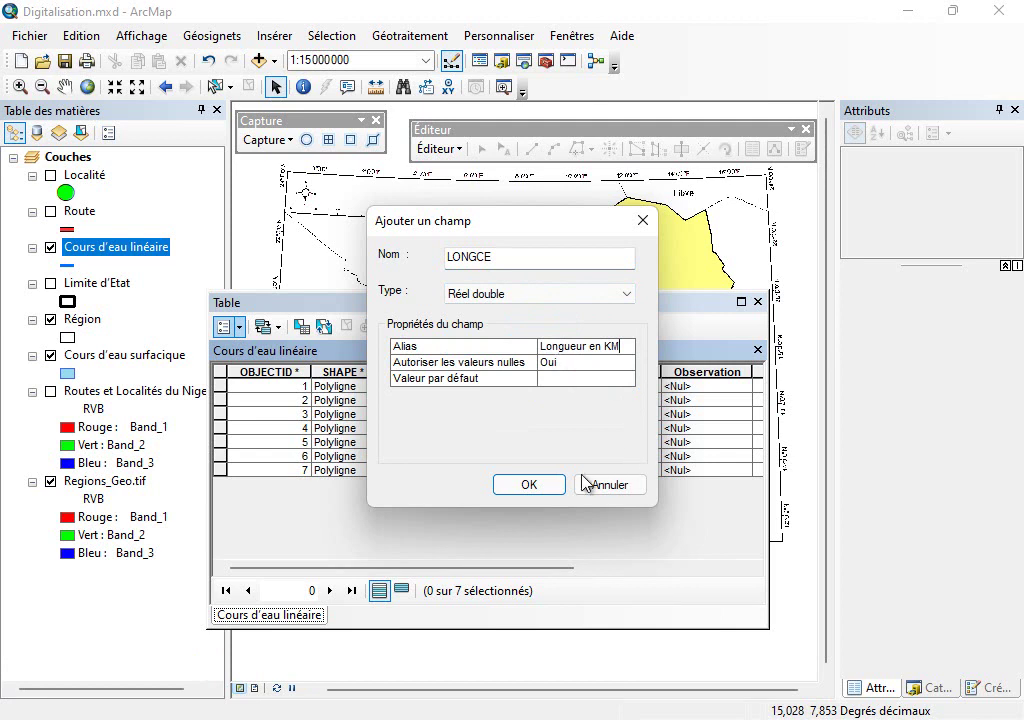
left_click(535, 486)
Calculate the Longueur en KM field as Longueur in Kilomètres [km], using the data frame's WGS 1984 UTM Zone 32N, outside an edit session.
left_click_drag(503, 570, 737, 570)
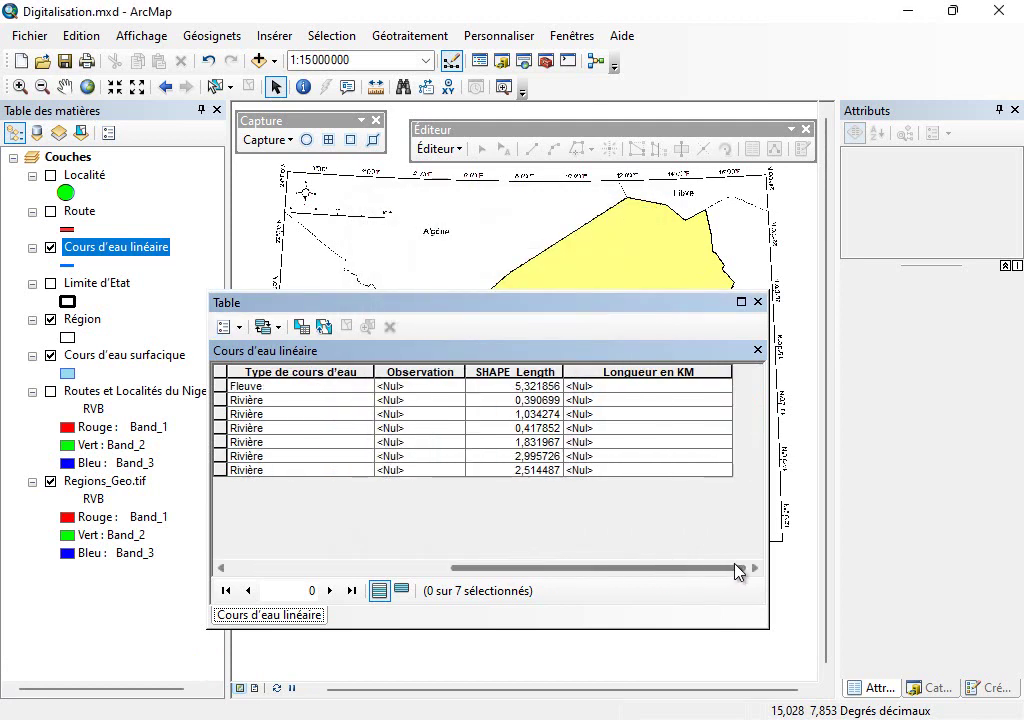
right_click(680, 373)
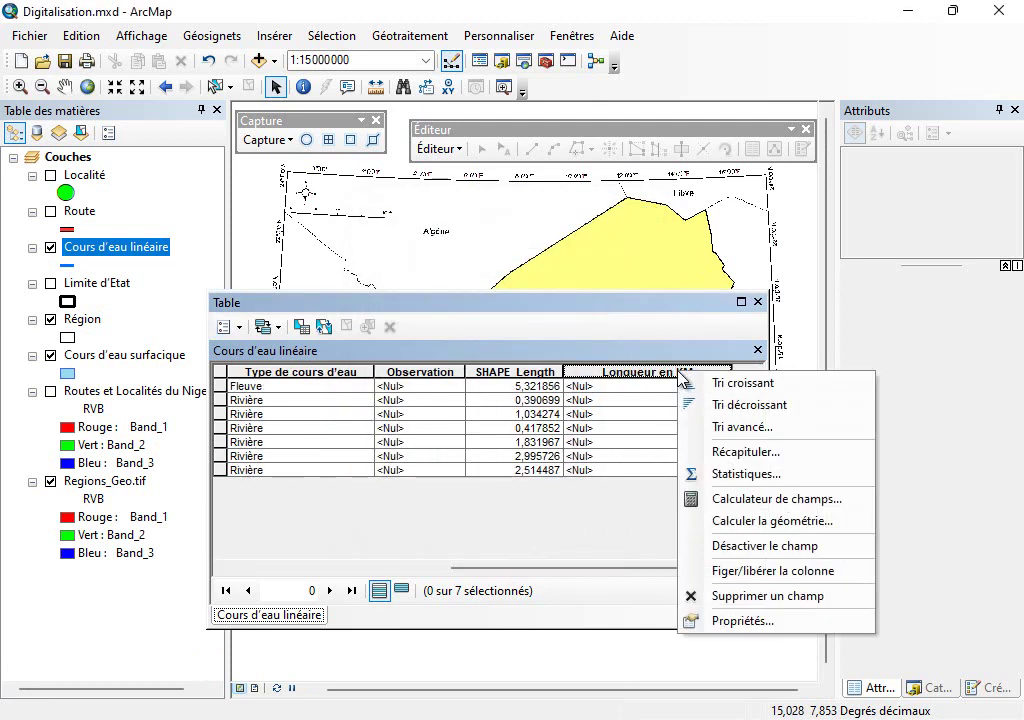
left_click(772, 522)
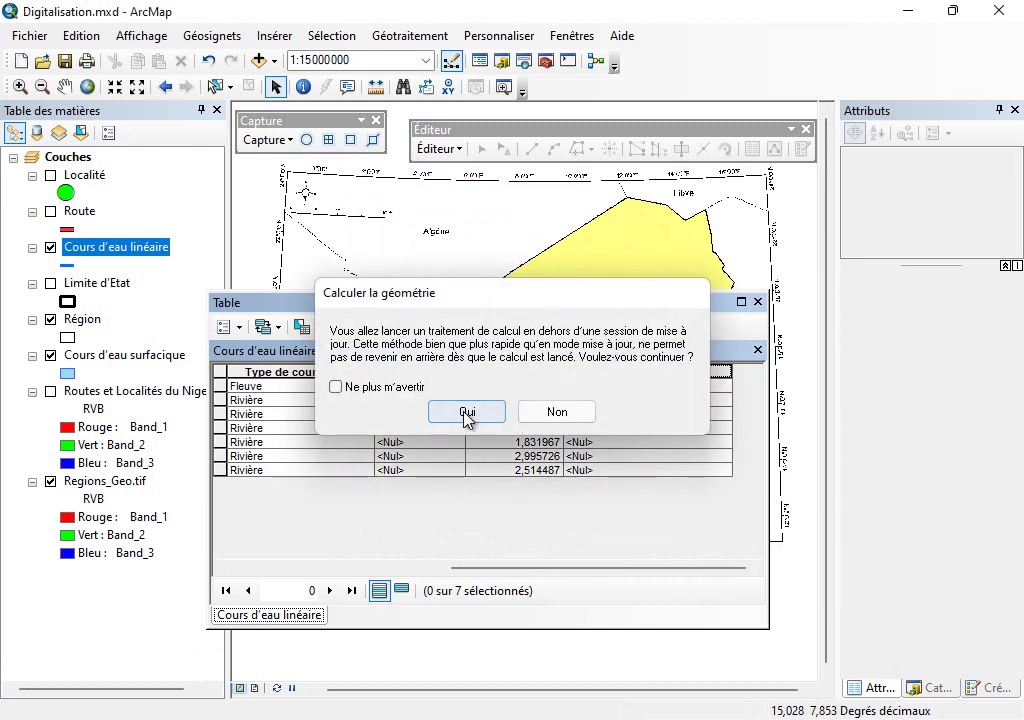
left_click(467, 418)
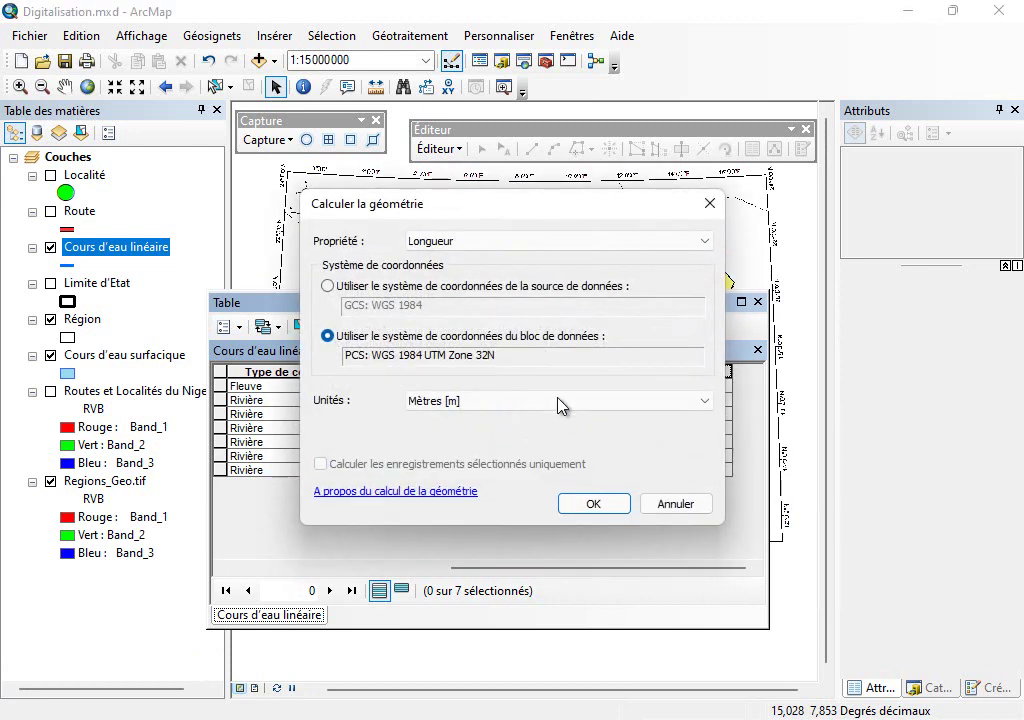
left_click(484, 401)
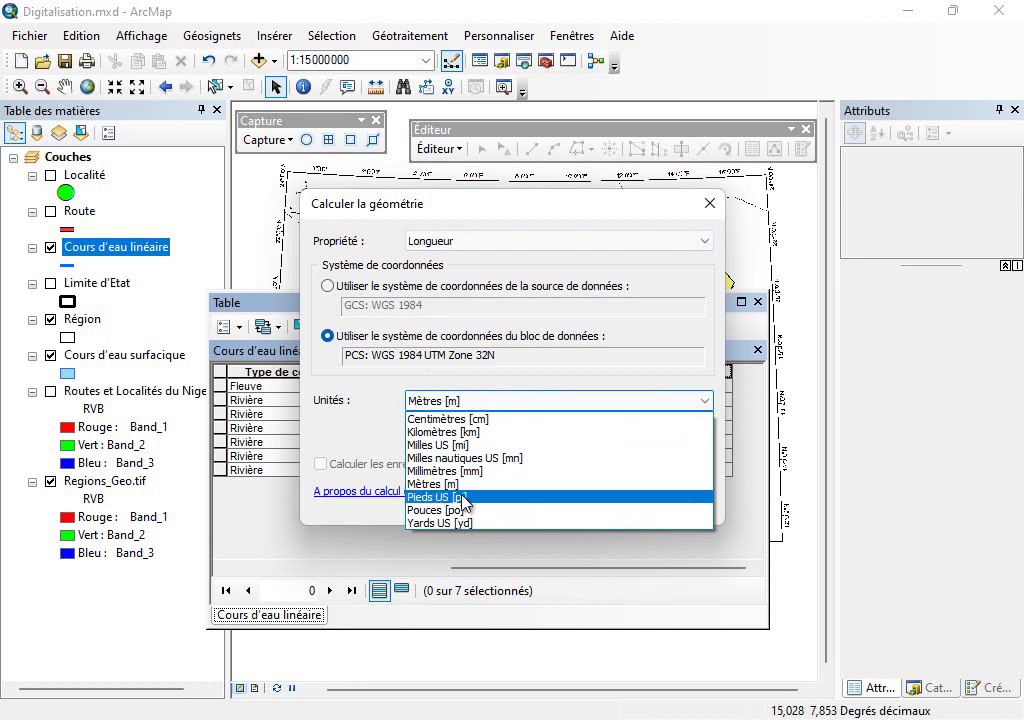
left_click(455, 432)
left_click(615, 504)
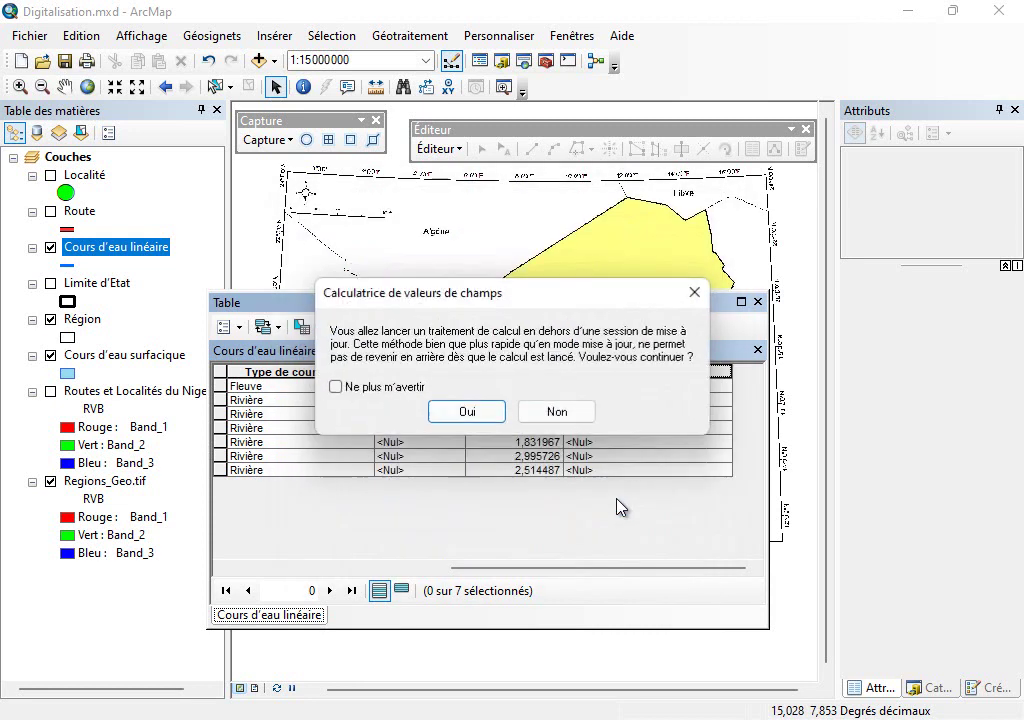
left_click(494, 411)
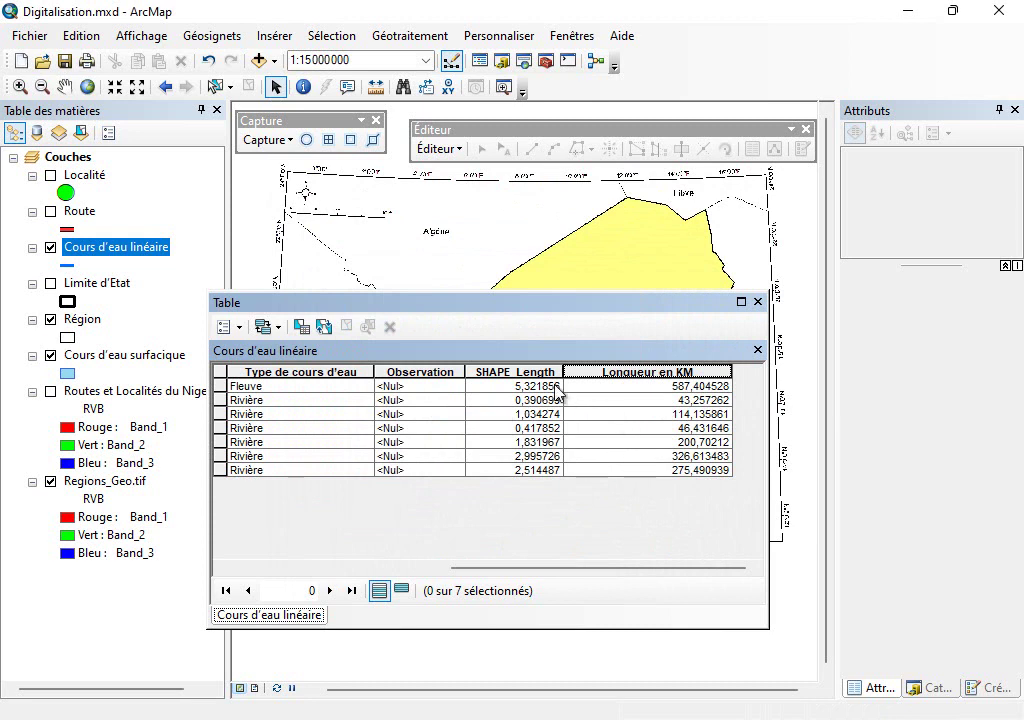
Sort the watercourse records by Longueur en KM in descending order, select the Fleuve record and locate it on the map.
double_click(713, 371)
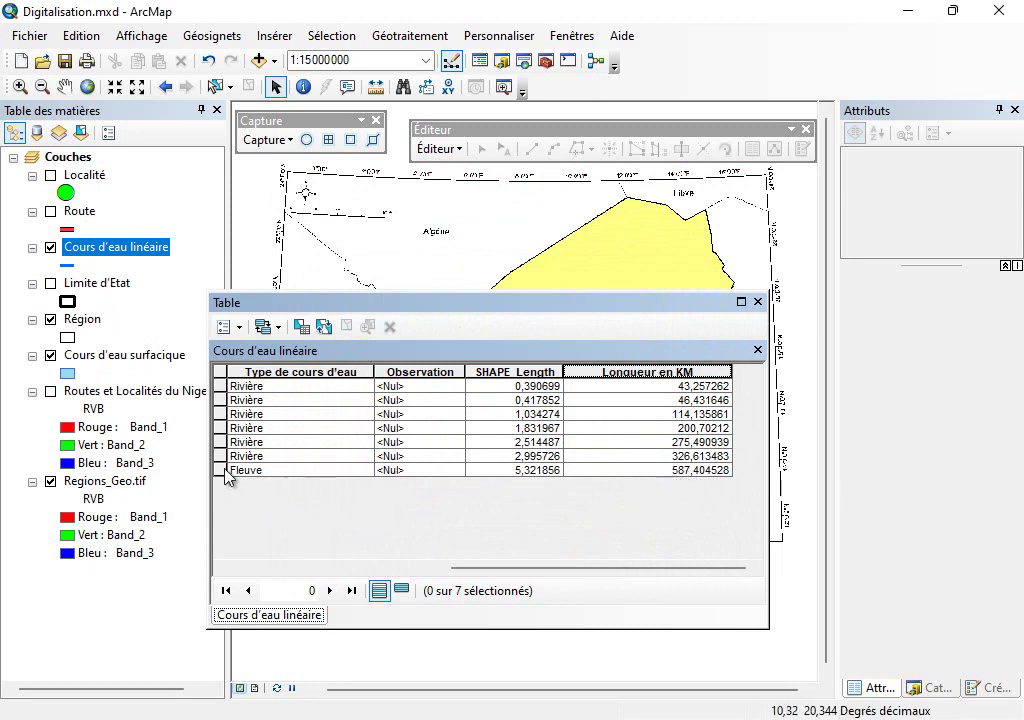
double_click(697, 372)
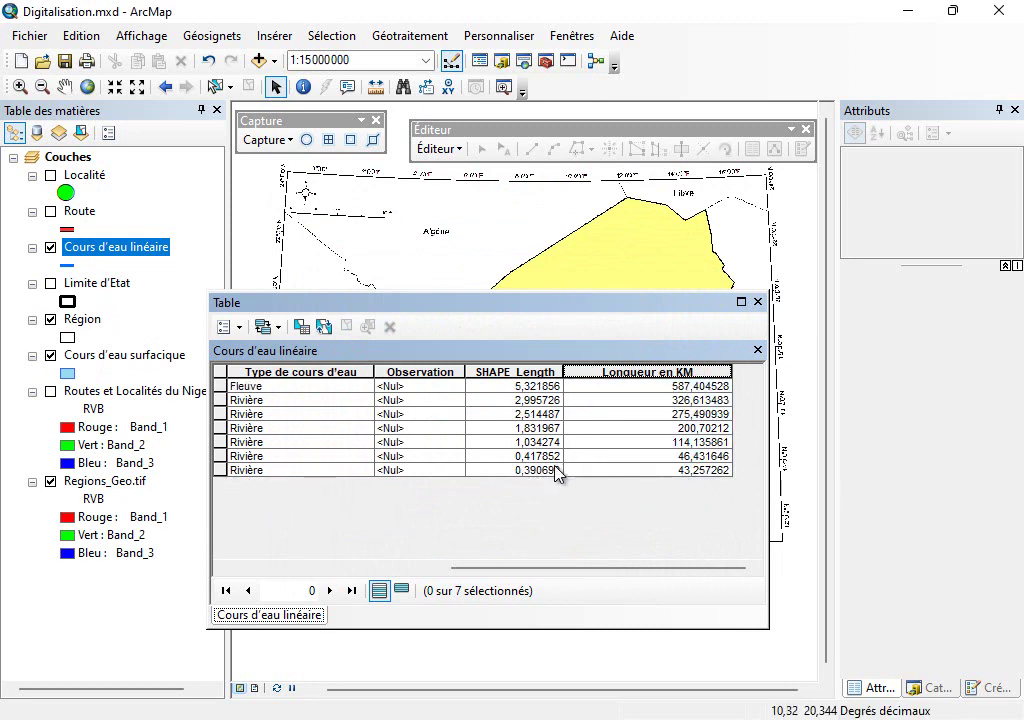
left_click(262, 389)
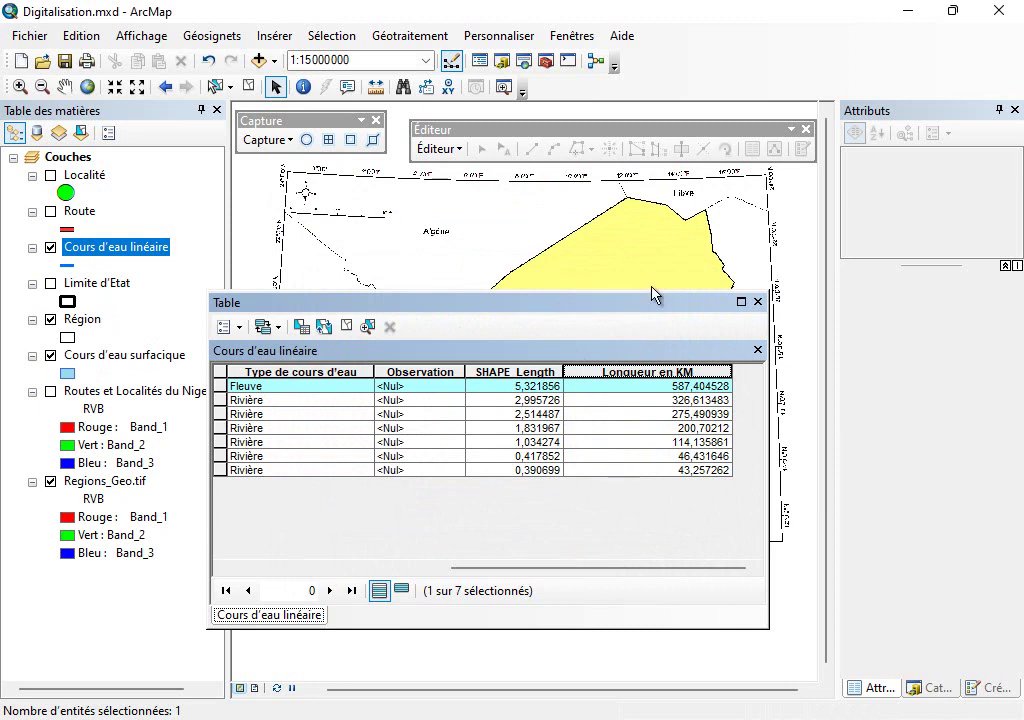
scroll(686, 247, "down", 3)
left_click_drag(647, 309, 652, 463)
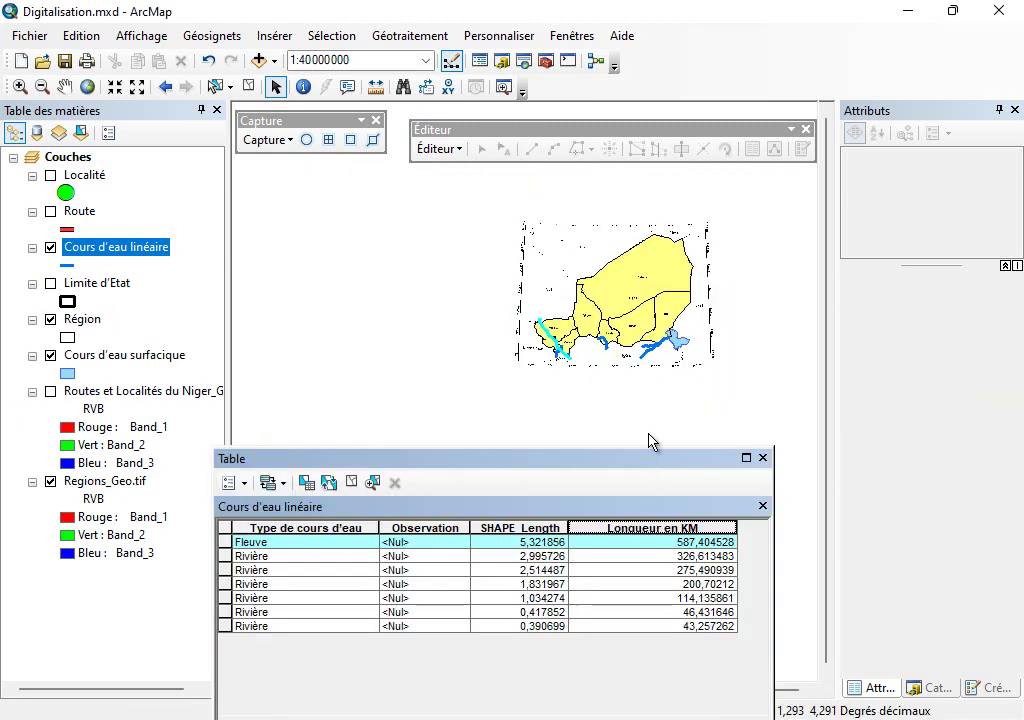
scroll(530, 360, "up", 4)
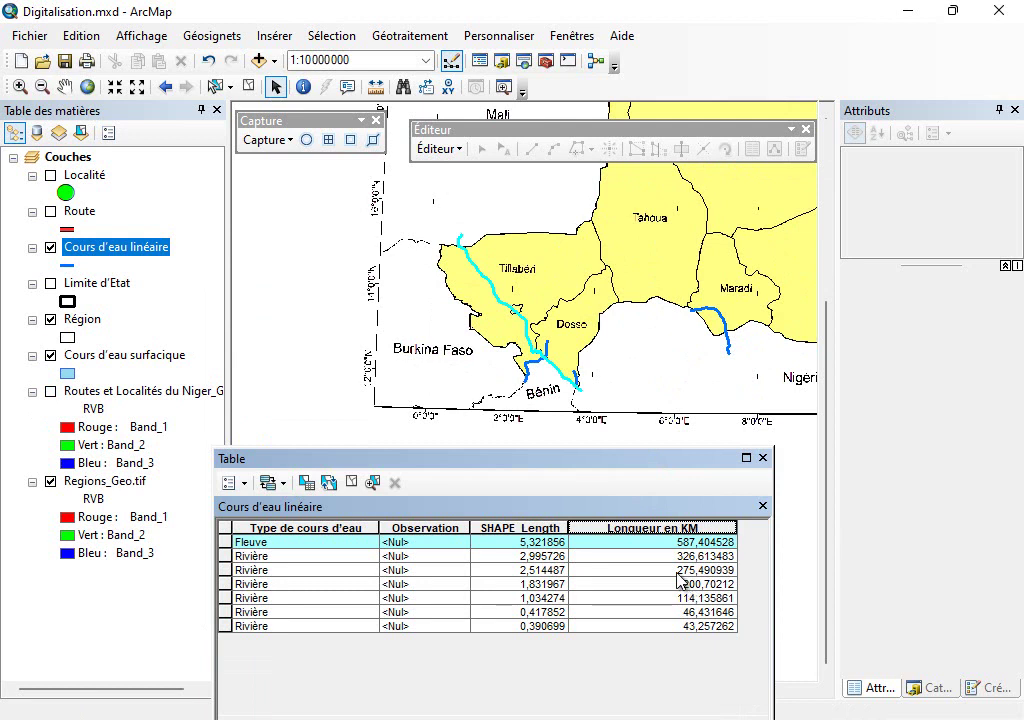
Examine the three longest Rivière records one after another by zooming to each on the map.
double_click(225, 556)
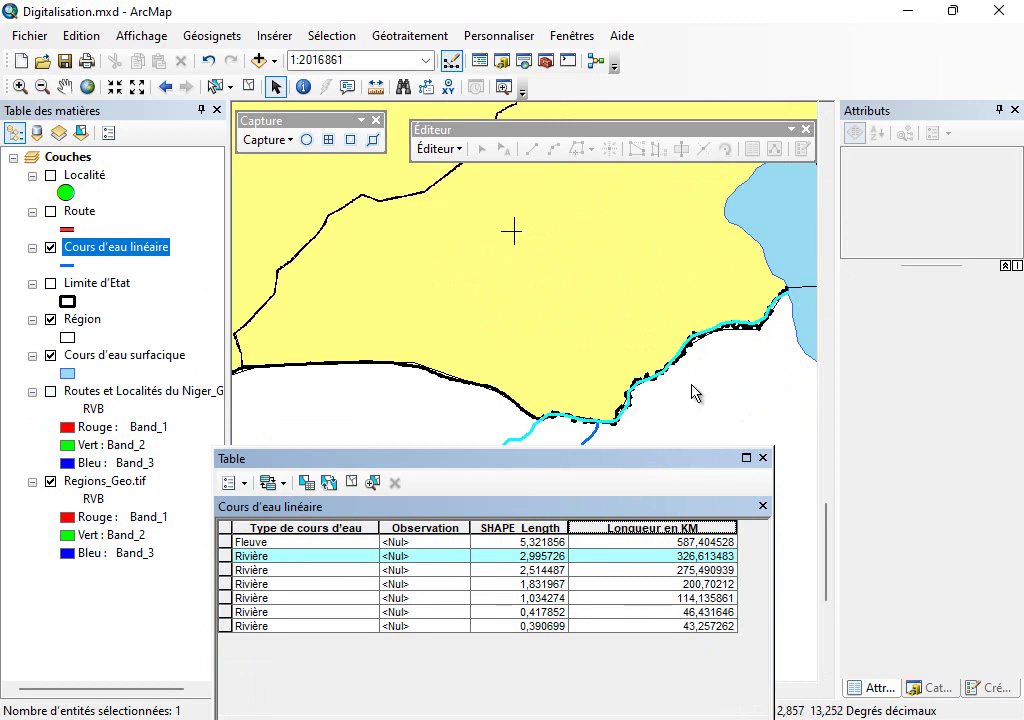
scroll(700, 370, "up", 5)
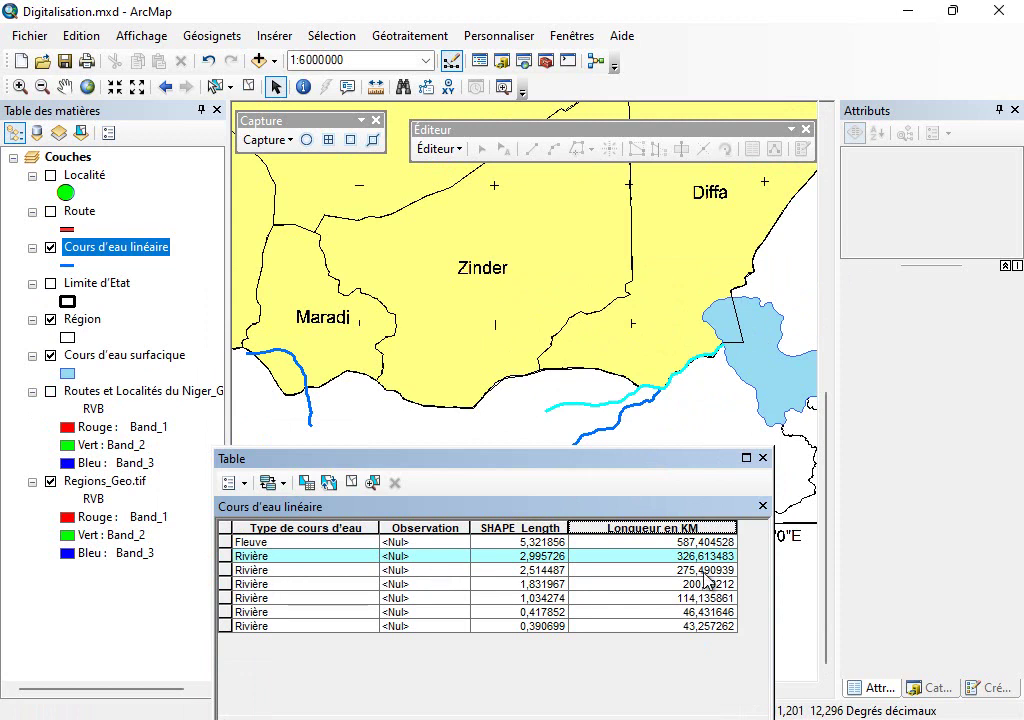
left_click_drag(590, 460, 624, 408)
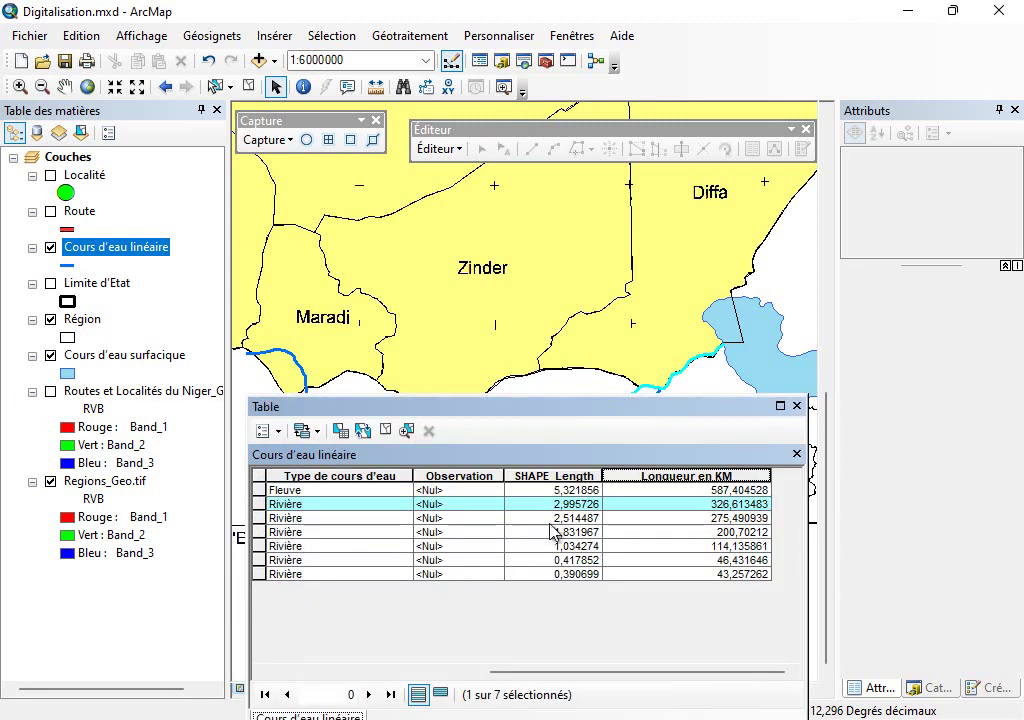
left_click(259, 518)
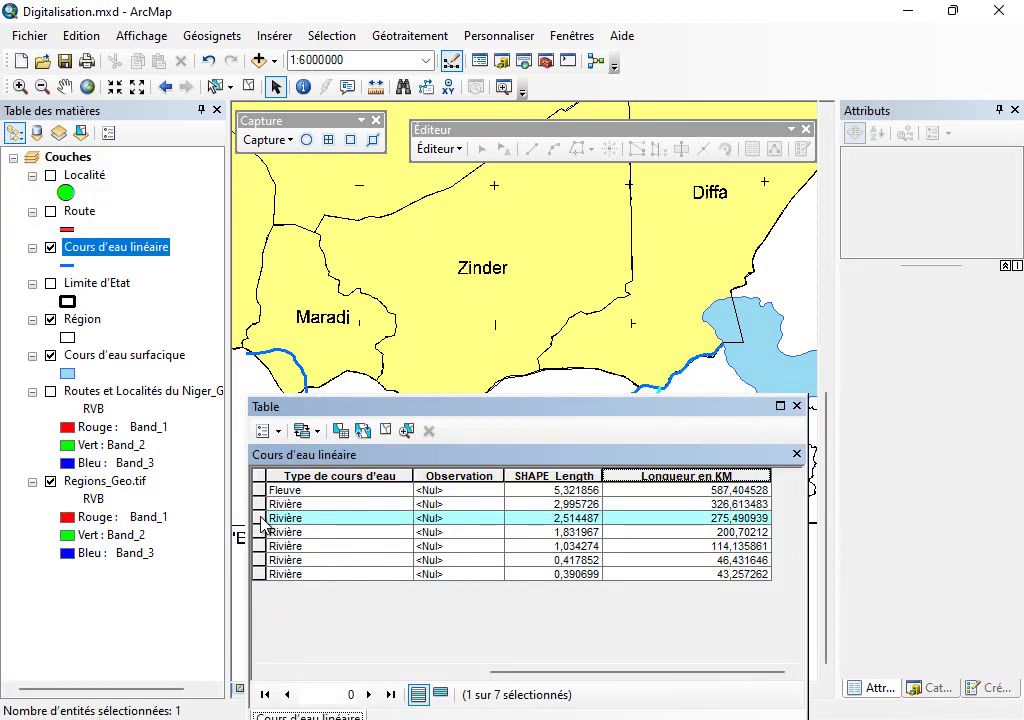
double_click(263, 522)
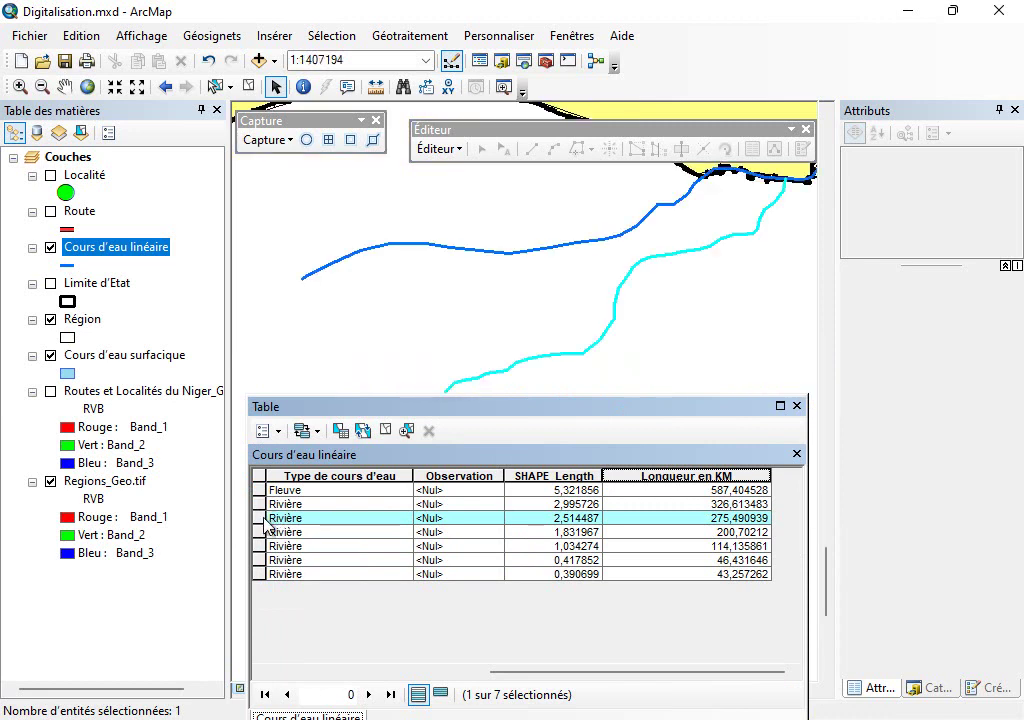
double_click(262, 536)
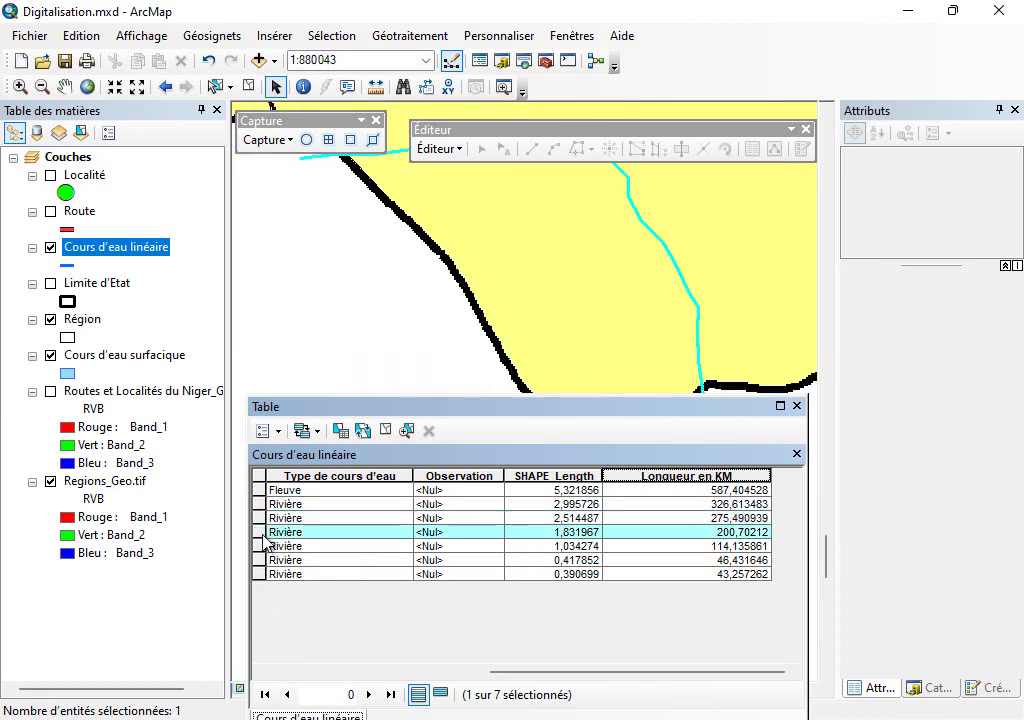
scroll(617, 290, "up", 3)
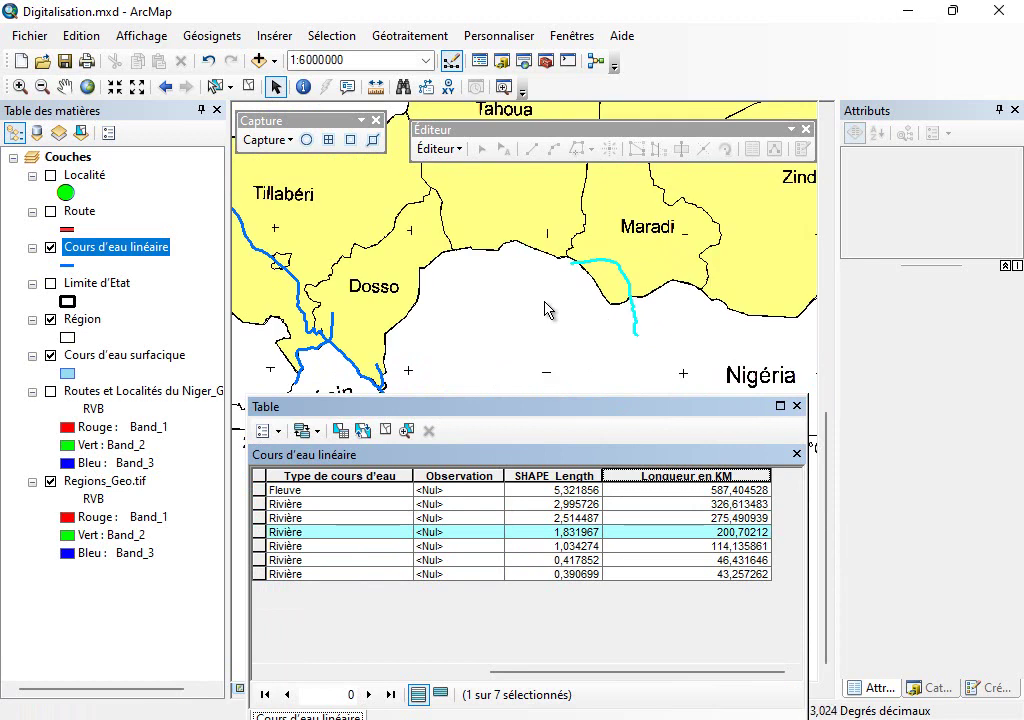